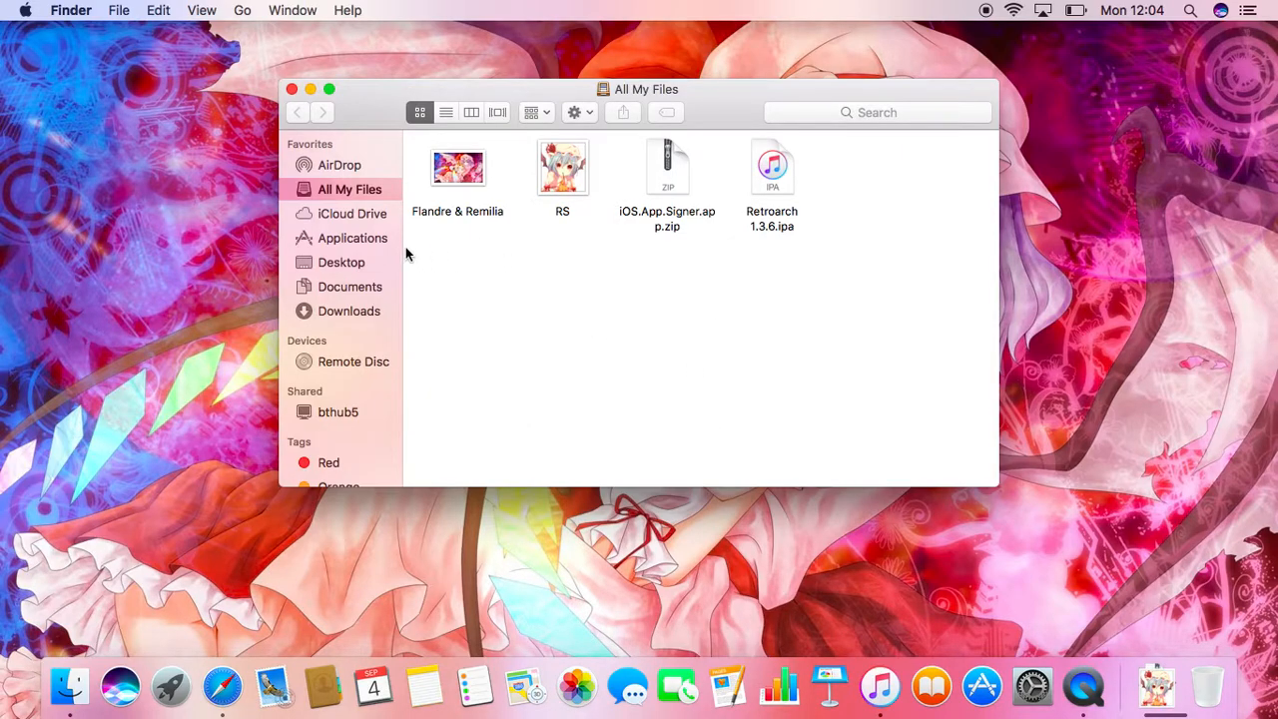
Launch Xcode from the Applications folder
{"action": "left_click", "coordinate": [335, 237]}
{"action": "scroll", "coordinate": [605, 408], "scroll_direction": "down", "scroll_amount": 5}
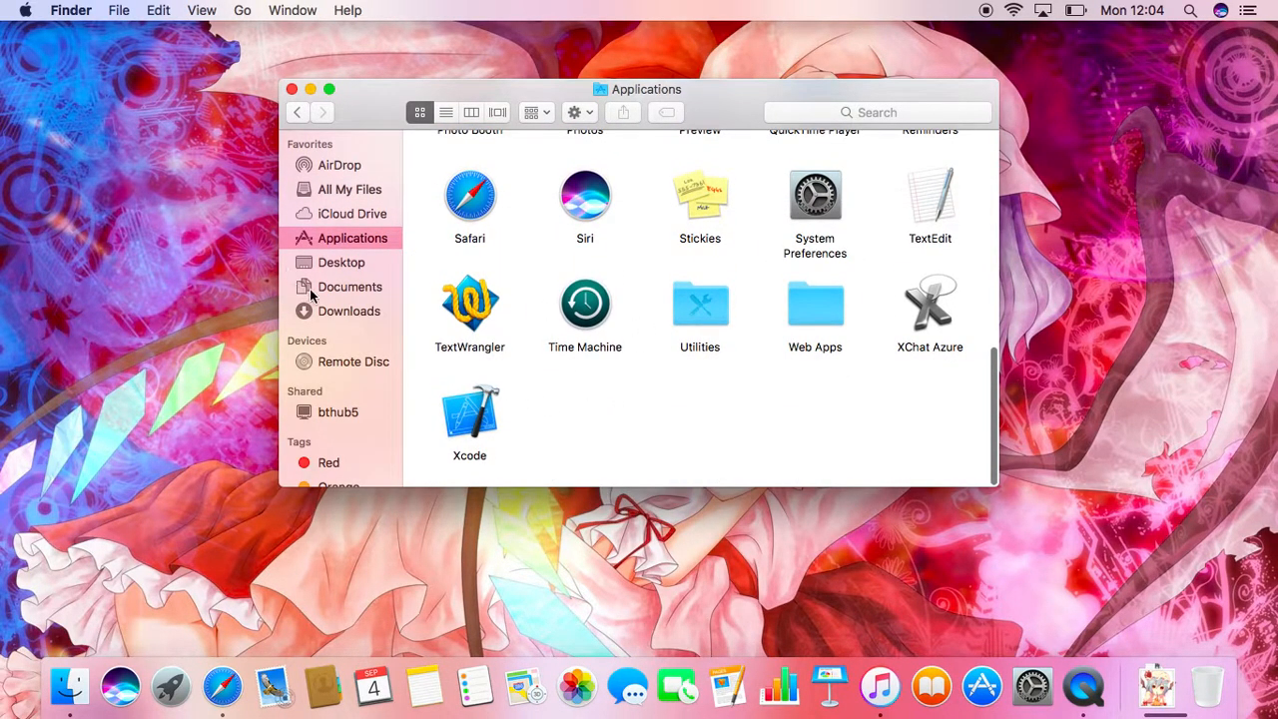
{"action": "left_click", "coordinate": [334, 311]}
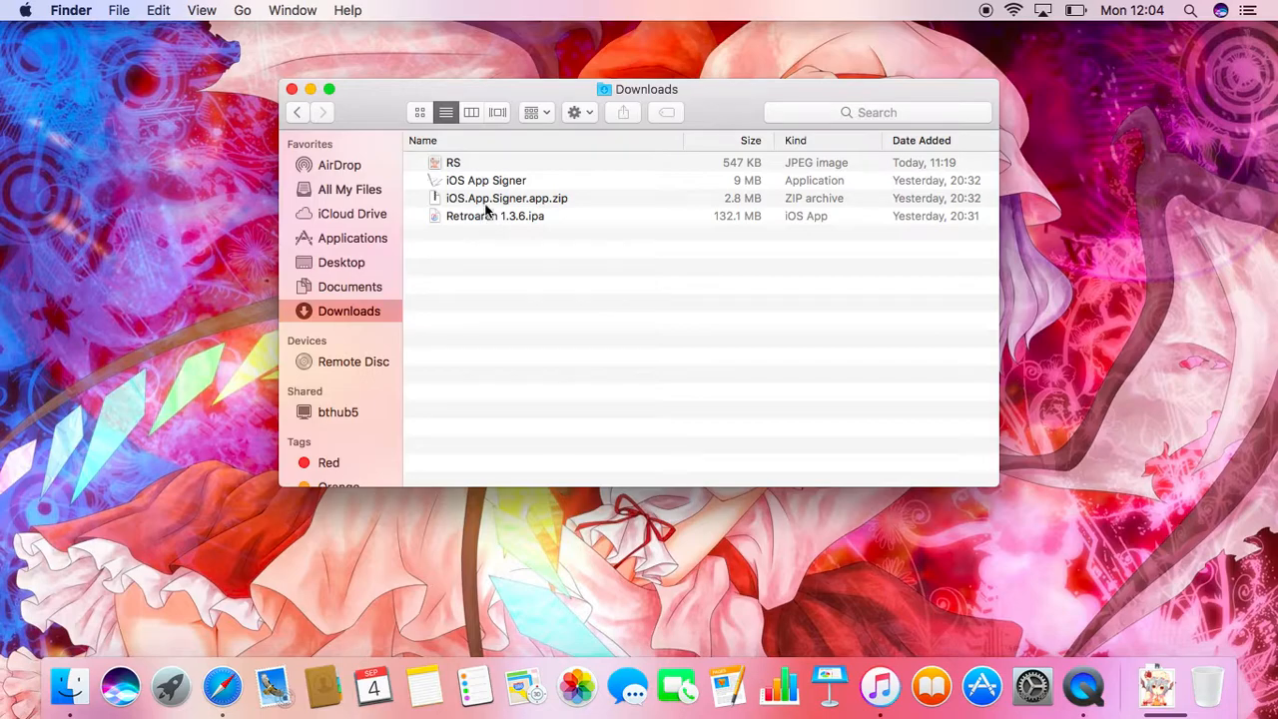
{"action": "left_click", "coordinate": [348, 243]}
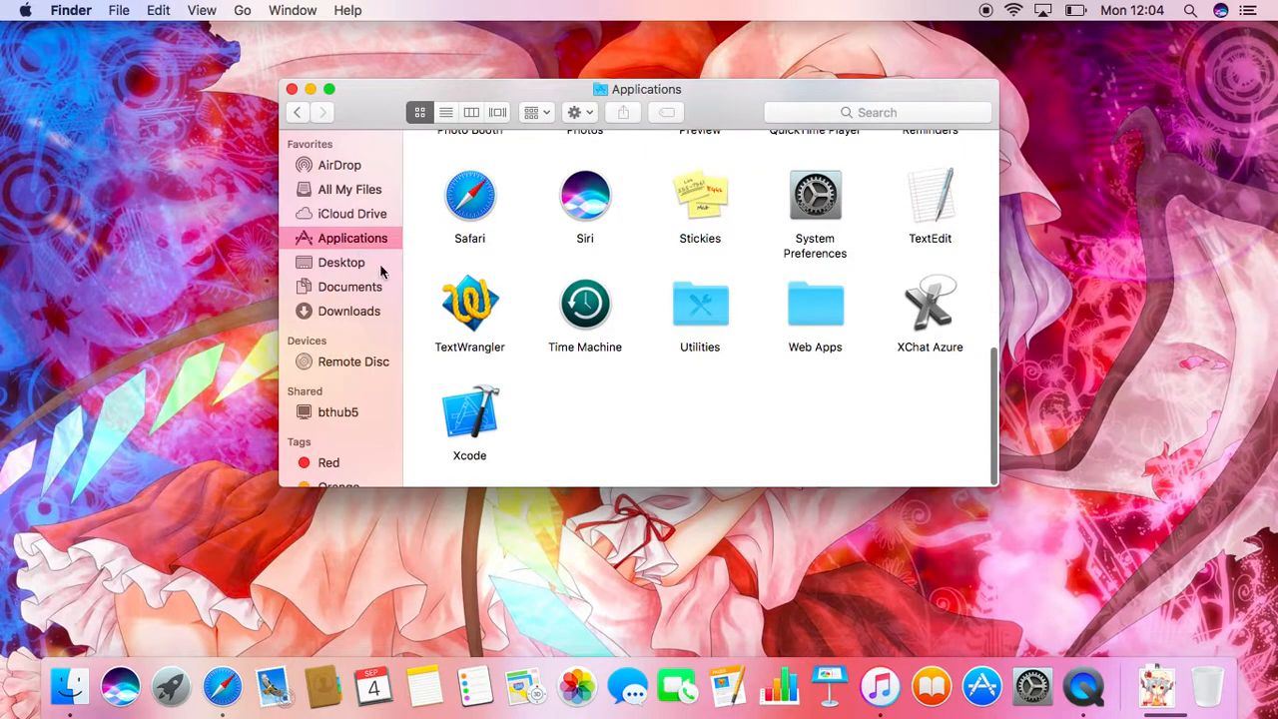
{"action": "left_click", "coordinate": [477, 414]}
{"action": "double_click", "coordinate": [478, 415]}
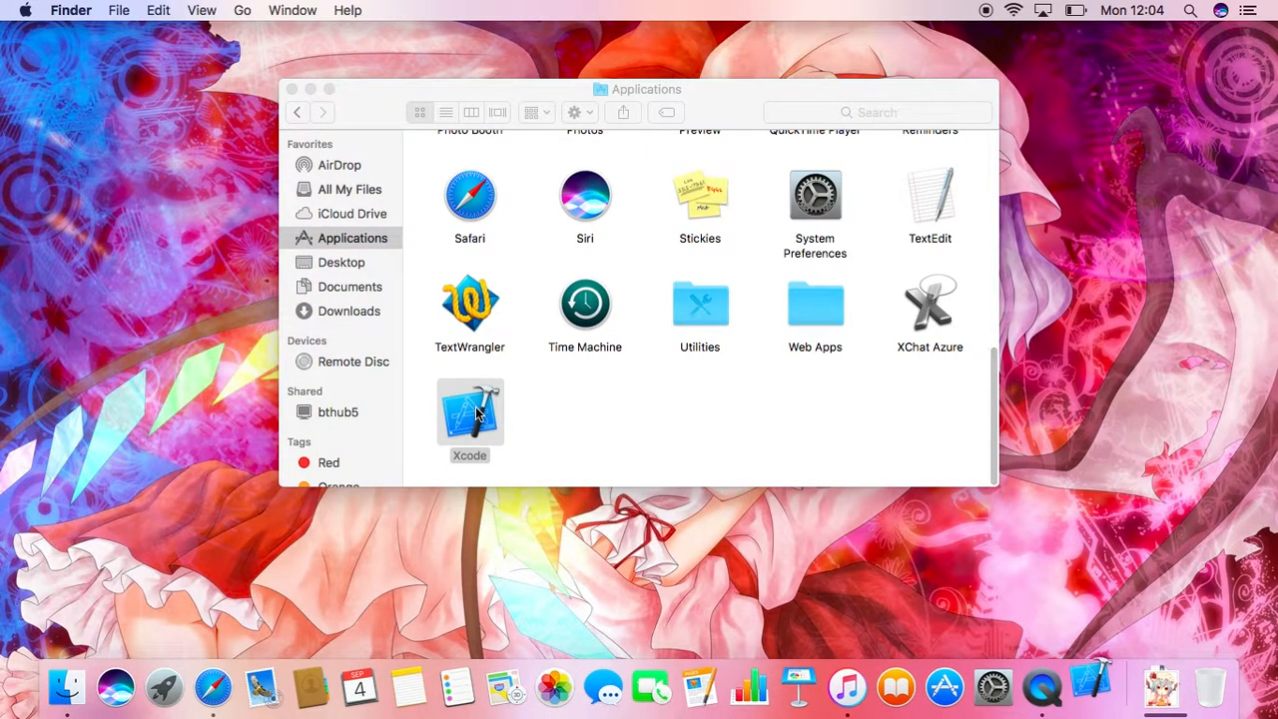
Start a new iOS project from the Single View Application template with the product name RetroArch
{"action": "left_click", "coordinate": [522, 402]}
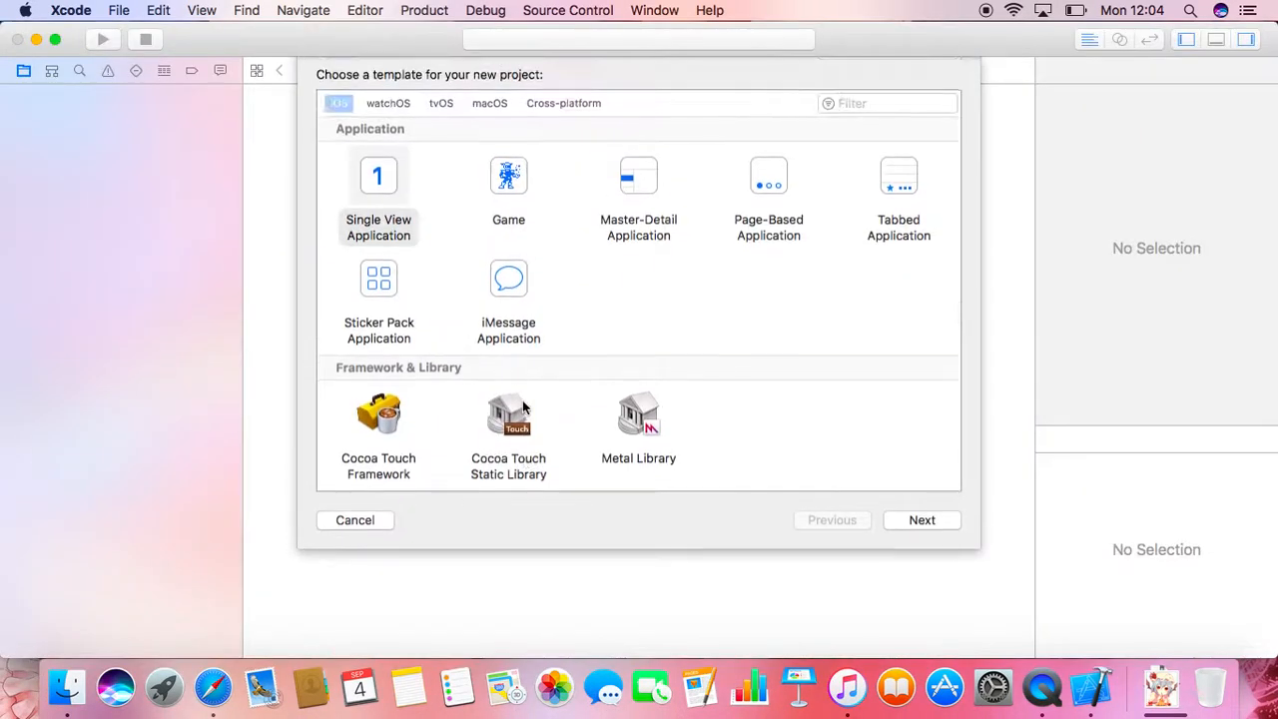
{"action": "left_click", "coordinate": [936, 518]}
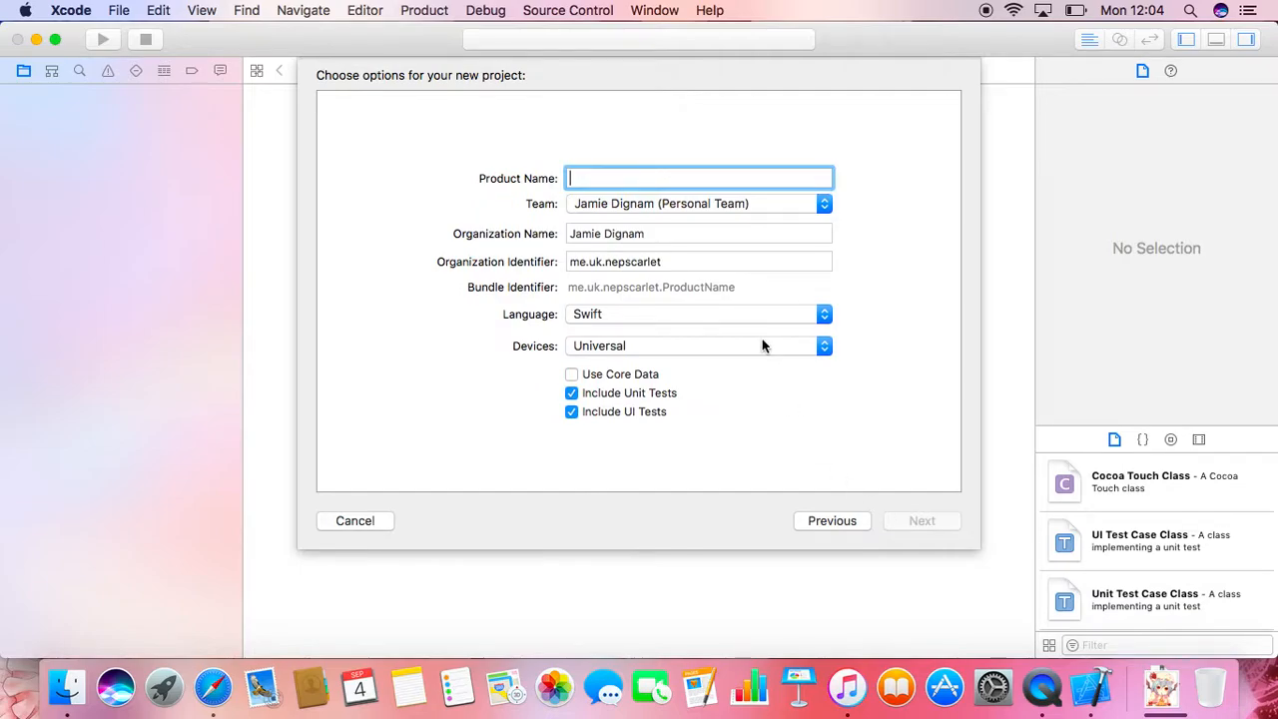
{"action": "type", "text": "Retroarc"}
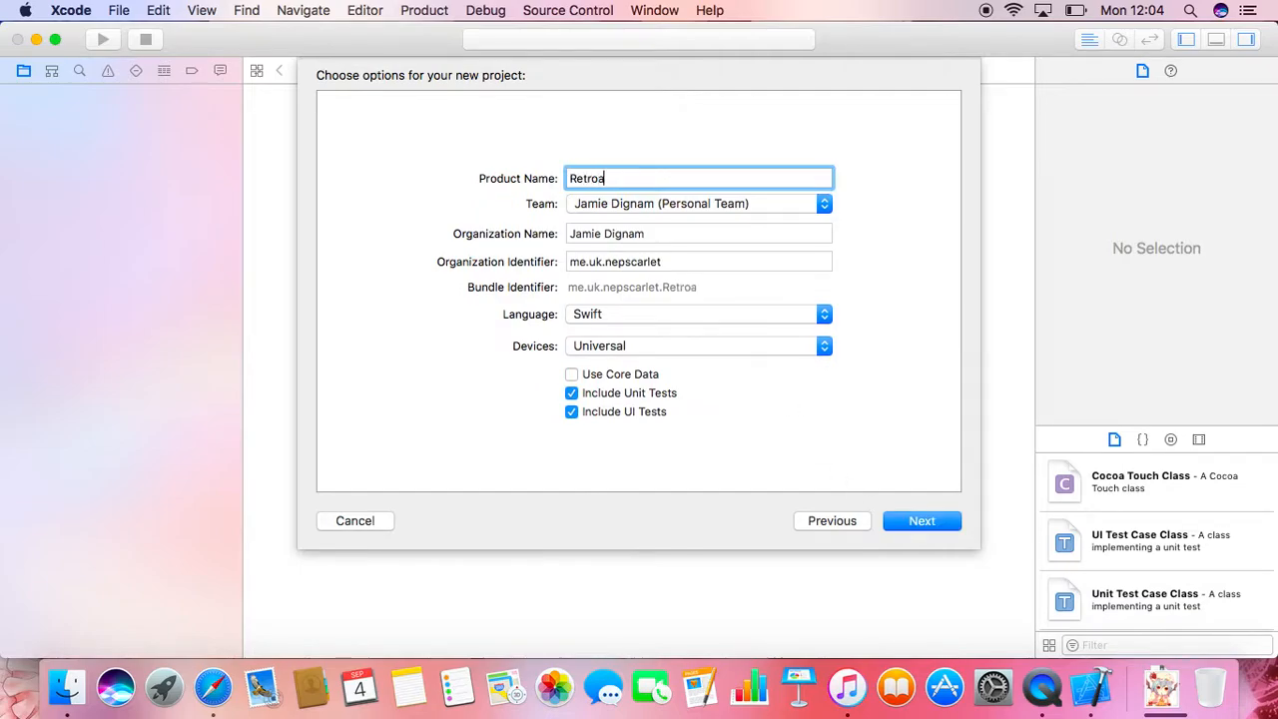
{"action": "key", "text": "BackSpace"}
{"action": "key", "text": "BackSpace"}
{"action": "key", "text": "BackSpace"}
{"action": "type", "text": "Arch"}
Check the organization name and identifier of the new project and keep Universal as its devices option
{"action": "left_click", "coordinate": [713, 234]}
{"action": "left_click", "coordinate": [718, 261]}
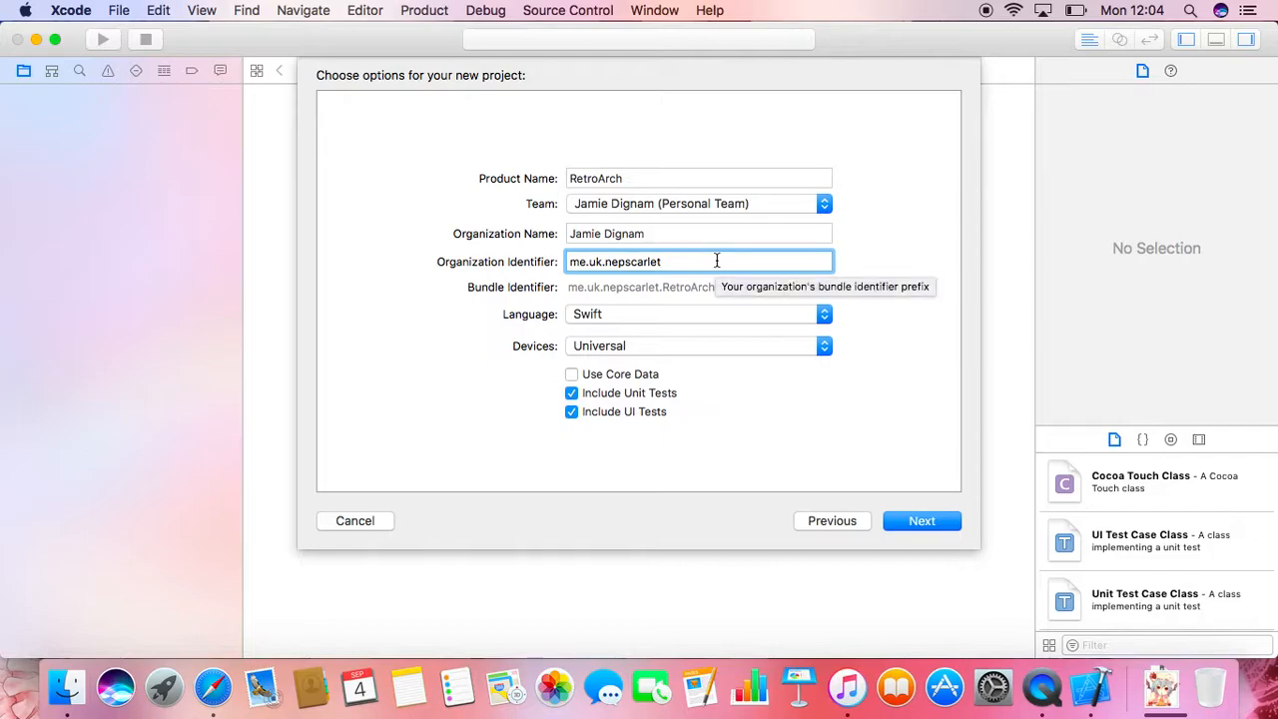
{"action": "left_click_drag", "start_coordinate": [705, 262], "coordinate": [555, 249]}
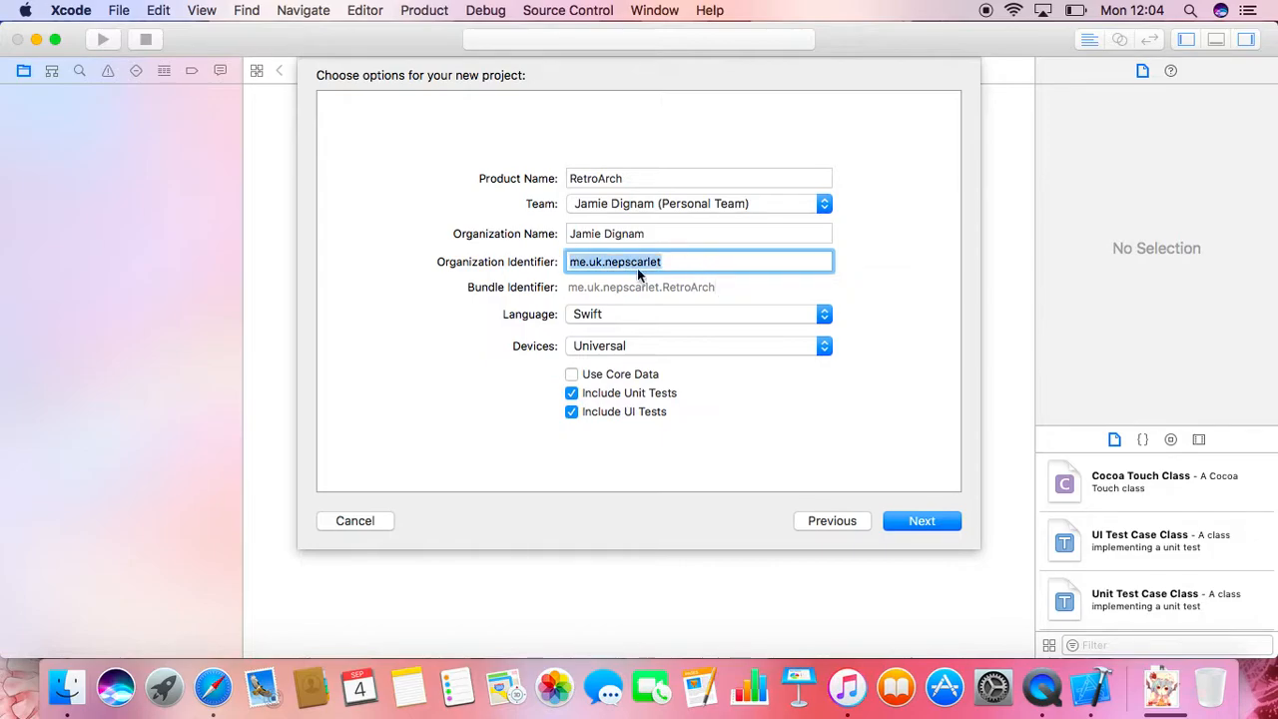
{"action": "left_click", "coordinate": [687, 260]}
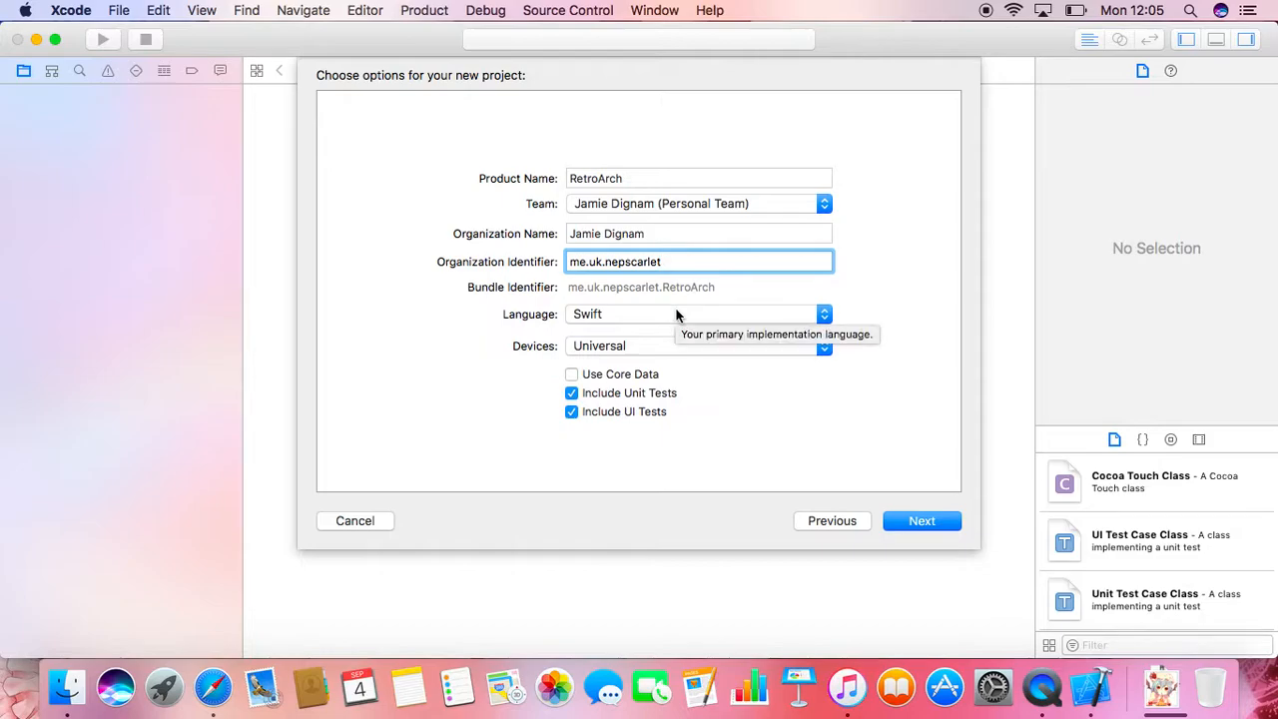
{"action": "left_click", "coordinate": [669, 345]}
{"action": "left_click", "coordinate": [676, 346]}
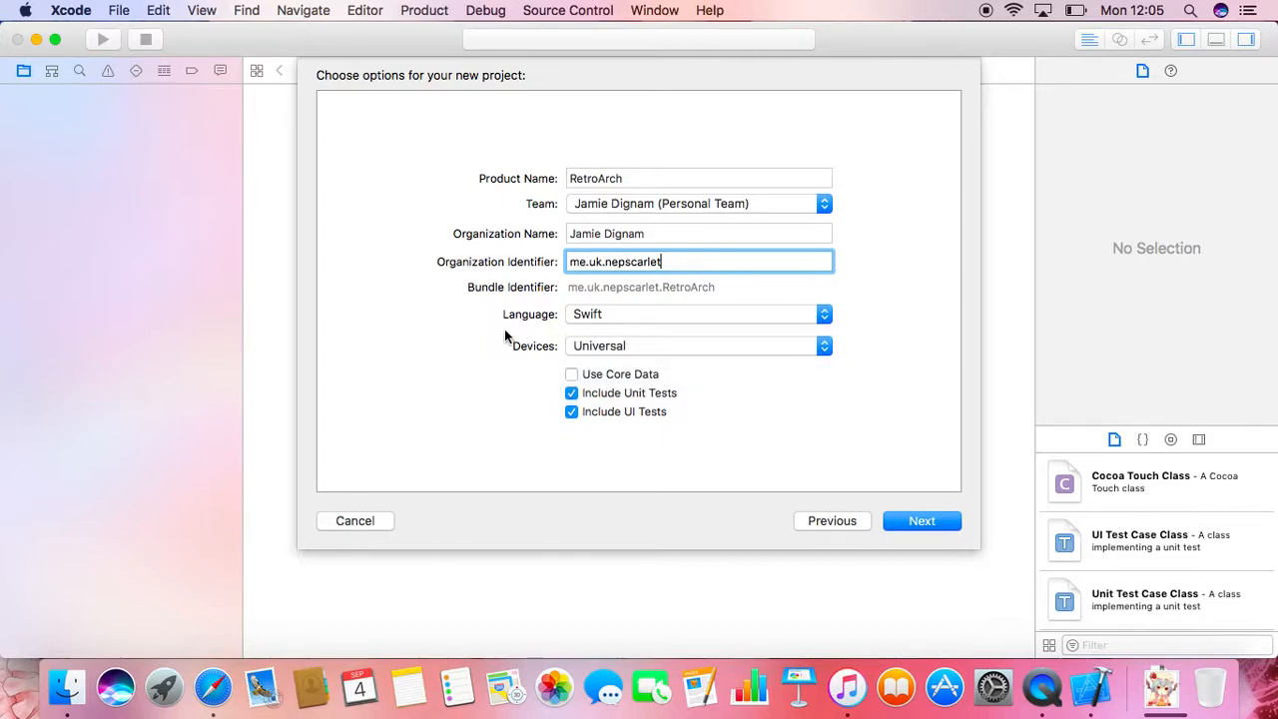
Create the RetroArch project on the Desktop
{"action": "left_click", "coordinate": [934, 522]}
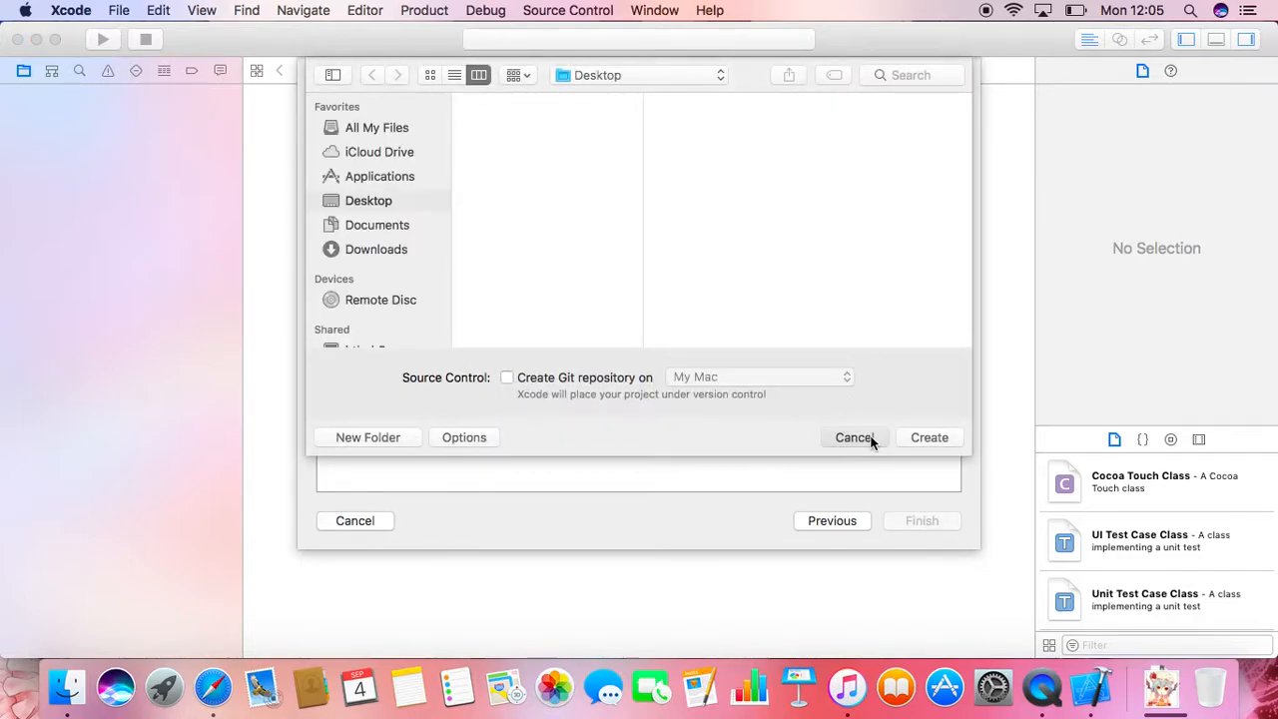
{"action": "left_click", "coordinate": [866, 438]}
{"action": "left_click", "coordinate": [916, 520]}
{"action": "left_click", "coordinate": [941, 437]}
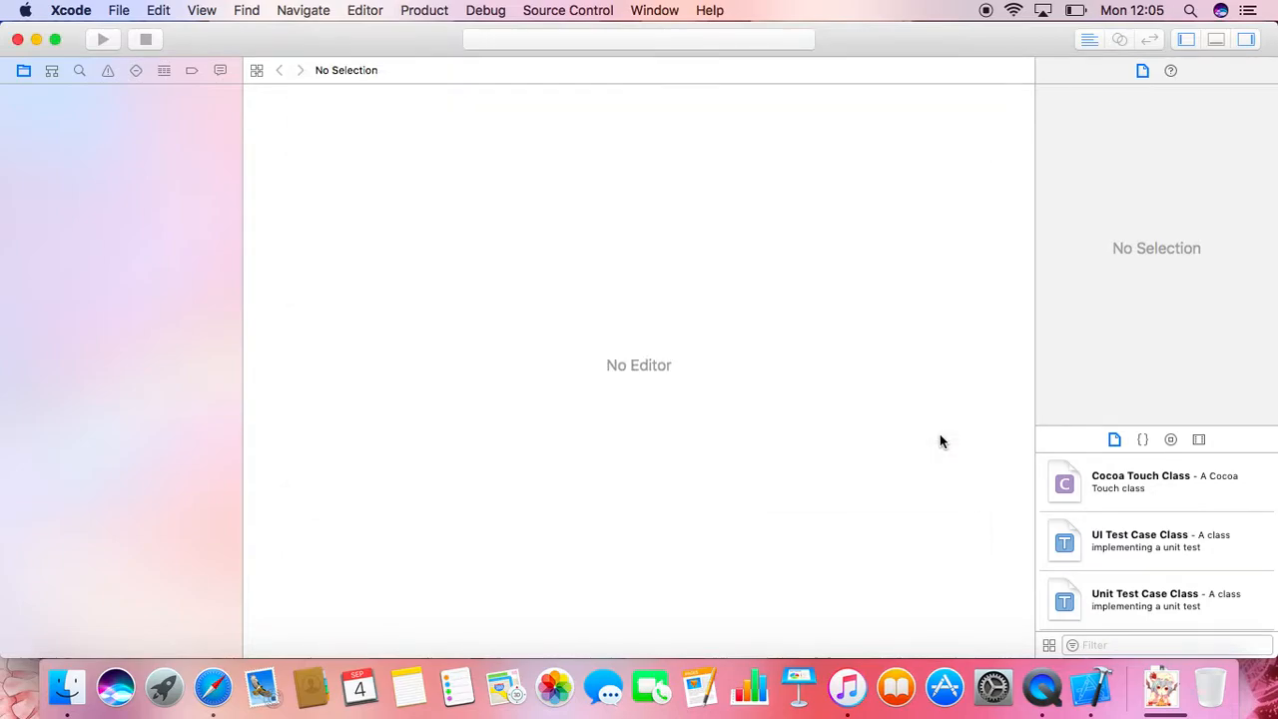
{"action": "left_click", "coordinate": [319, 8]}
{"action": "left_click", "coordinate": [321, 6]}
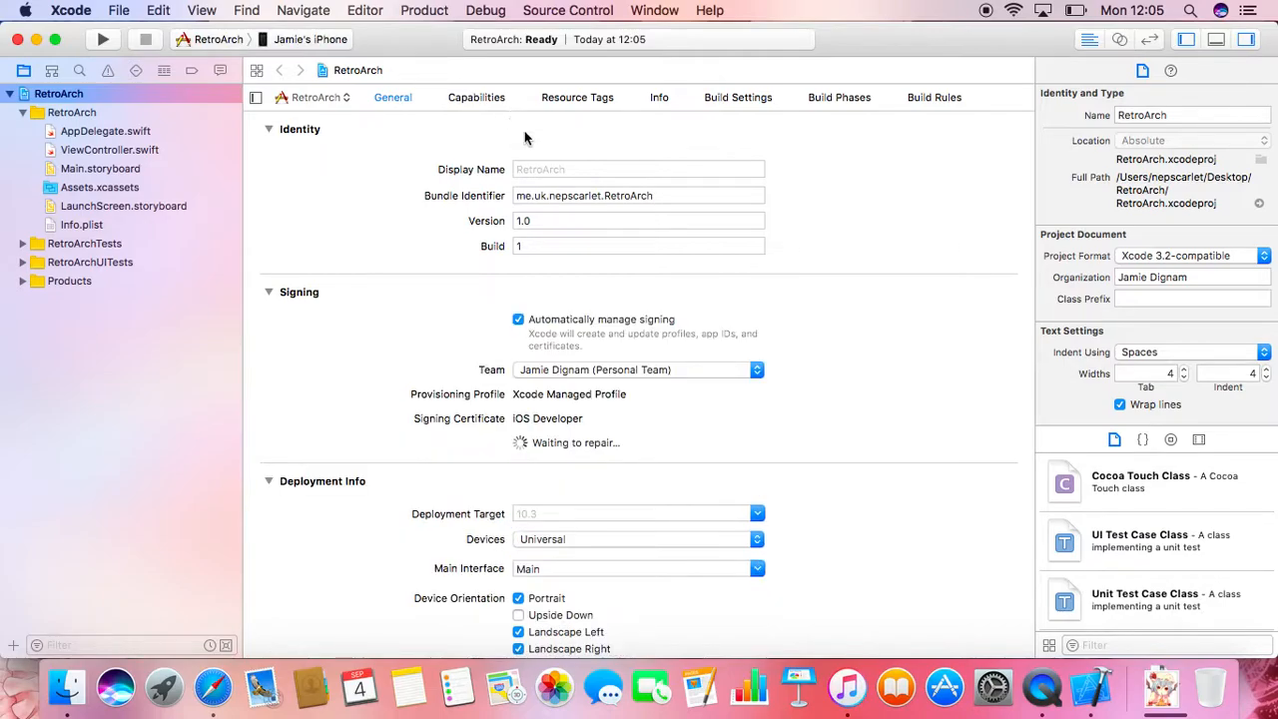
Set the app version in the project's identity settings to 1.3.6
{"action": "left_click", "coordinate": [565, 221]}
{"action": "key", "text": "BackSpace"}
{"action": "type", "text": "3.6"}
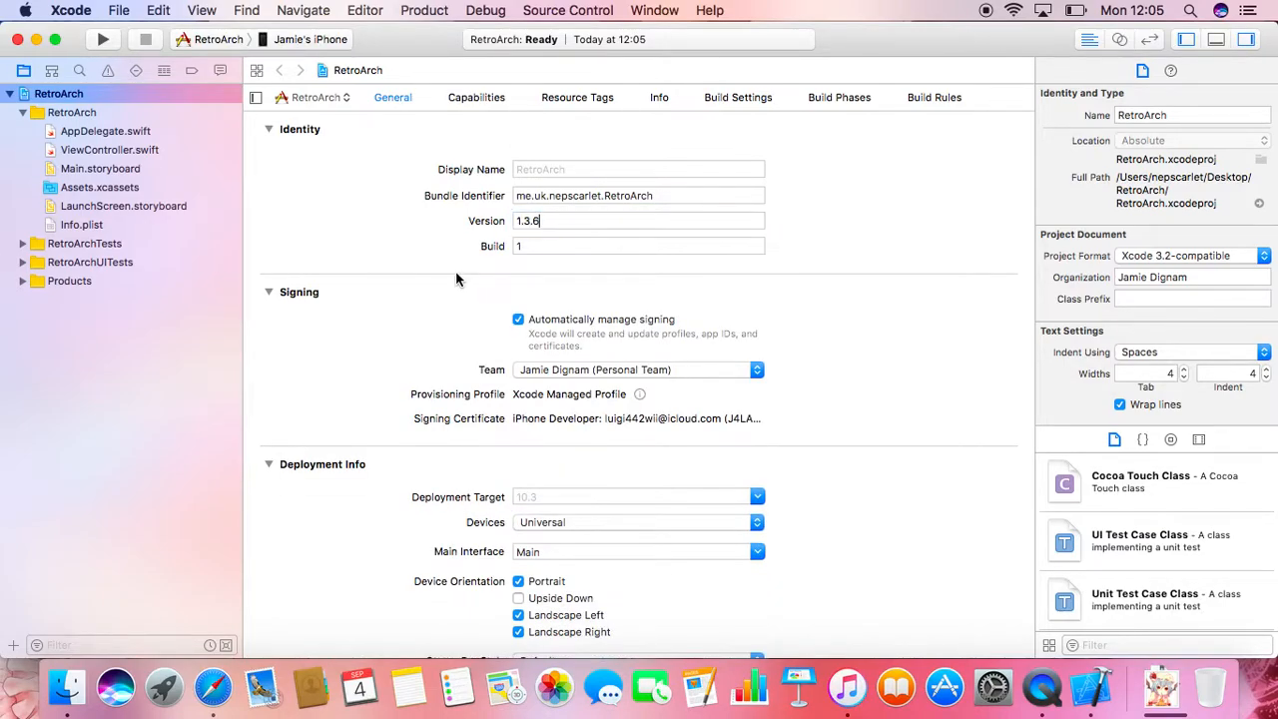
Enable the Upside Down device orientation in the deployment info
{"action": "scroll", "coordinate": [482, 399], "scroll_direction": "down", "scroll_amount": 2}
{"action": "scroll", "coordinate": [566, 379], "scroll_direction": "down", "scroll_amount": 4}
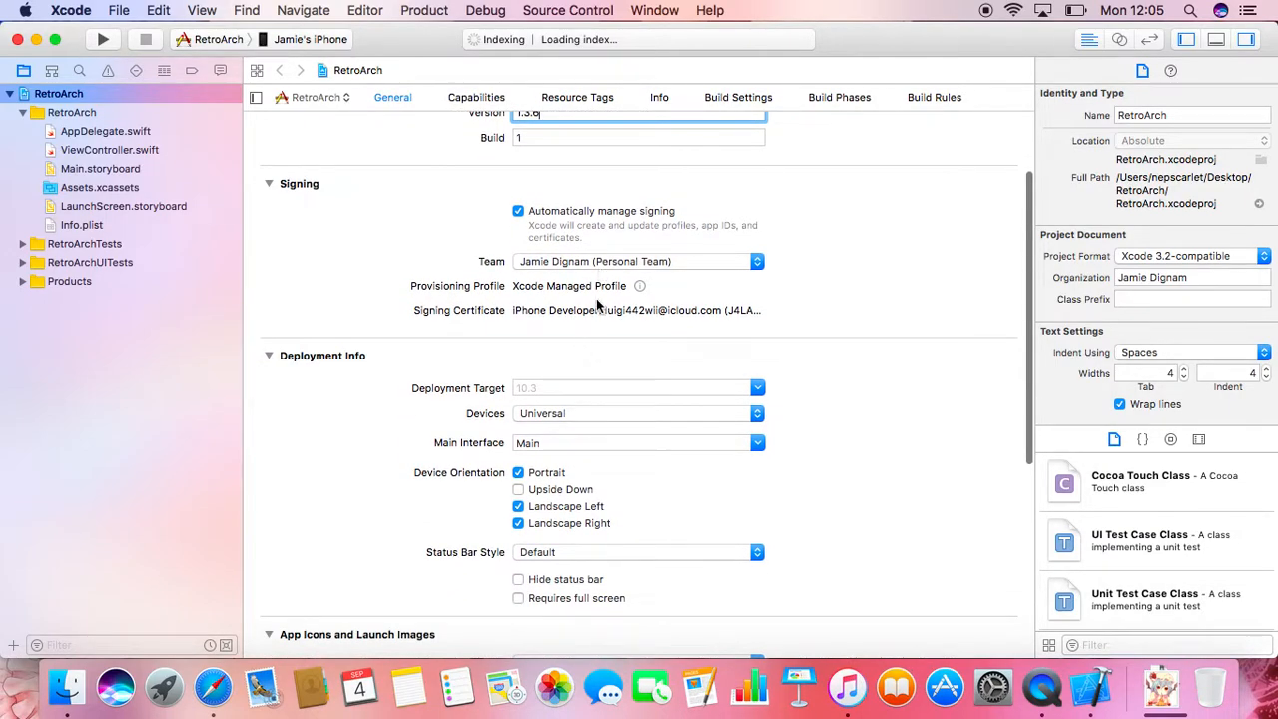
{"action": "scroll", "coordinate": [580, 288], "scroll_direction": "up", "scroll_amount": 2}
{"action": "scroll", "coordinate": [579, 290], "scroll_direction": "up", "scroll_amount": 1}
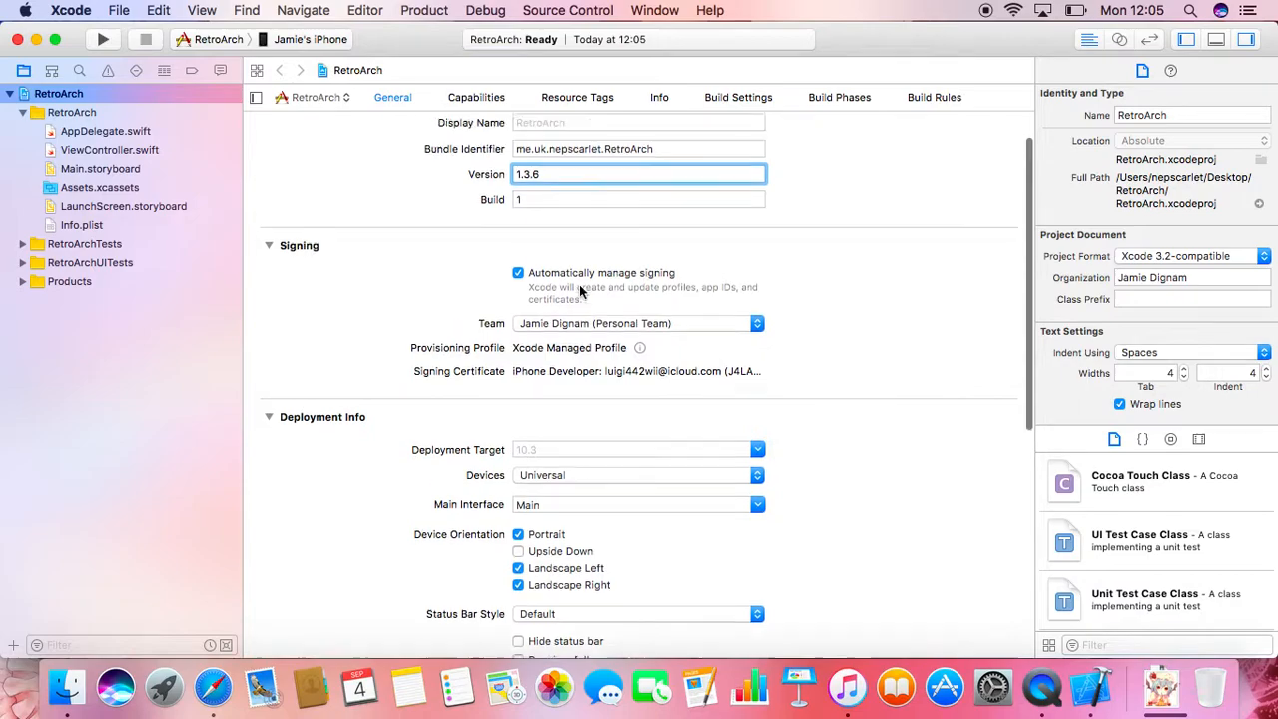
{"action": "scroll", "coordinate": [580, 289], "scroll_direction": "down", "scroll_amount": 2}
{"action": "scroll", "coordinate": [580, 289], "scroll_direction": "down", "scroll_amount": 10}
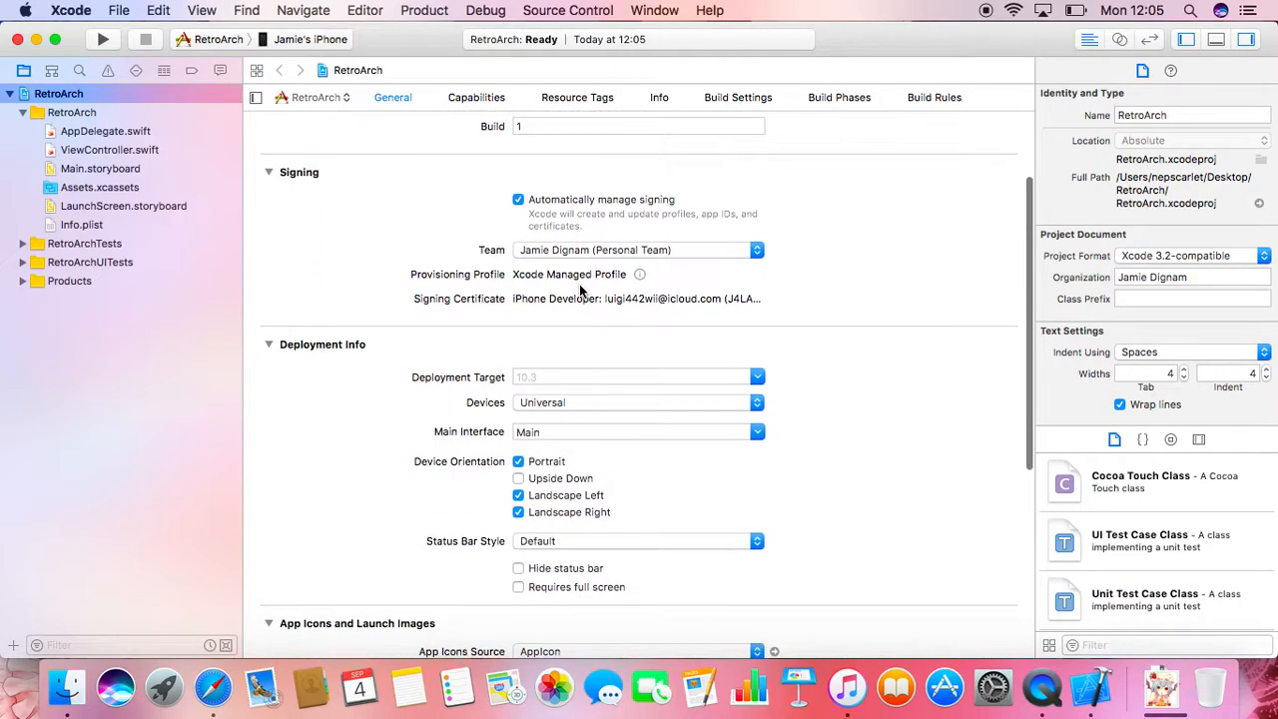
{"action": "scroll", "coordinate": [580, 291], "scroll_direction": "up", "scroll_amount": 12}
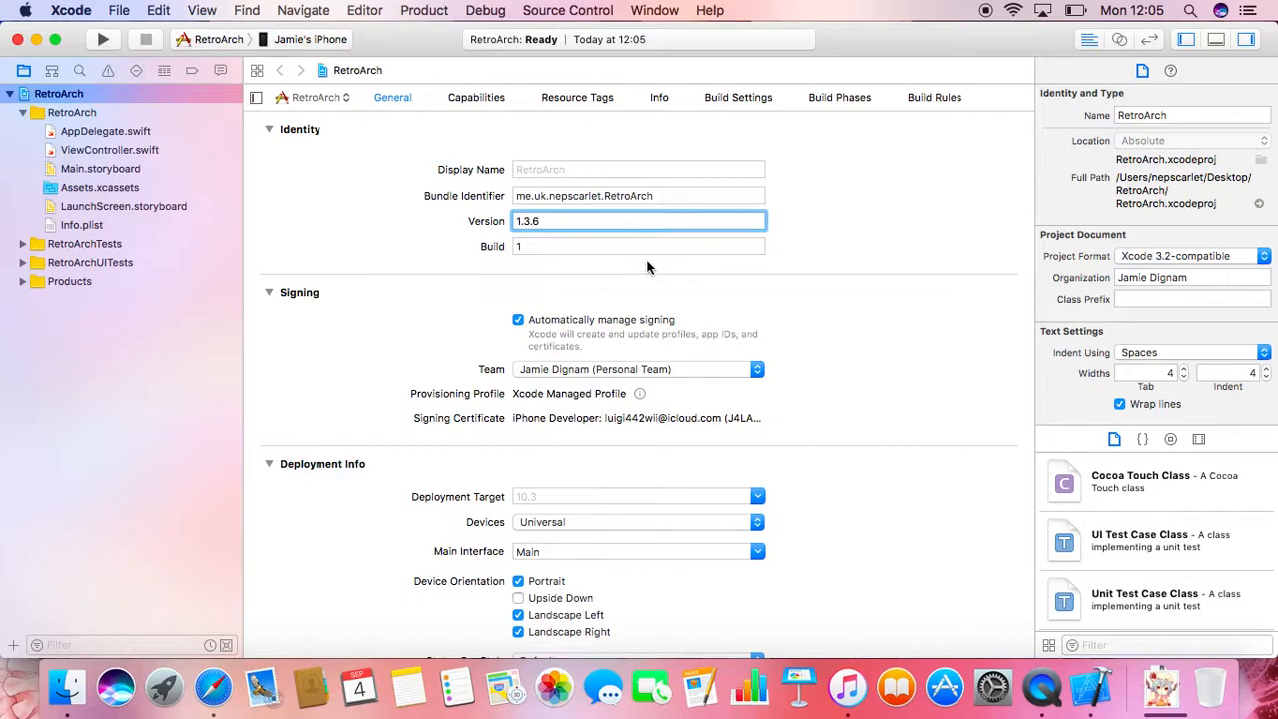
{"action": "scroll", "coordinate": [580, 394], "scroll_direction": "down", "scroll_amount": 4}
{"action": "scroll", "coordinate": [578, 395], "scroll_direction": "down", "scroll_amount": 2}
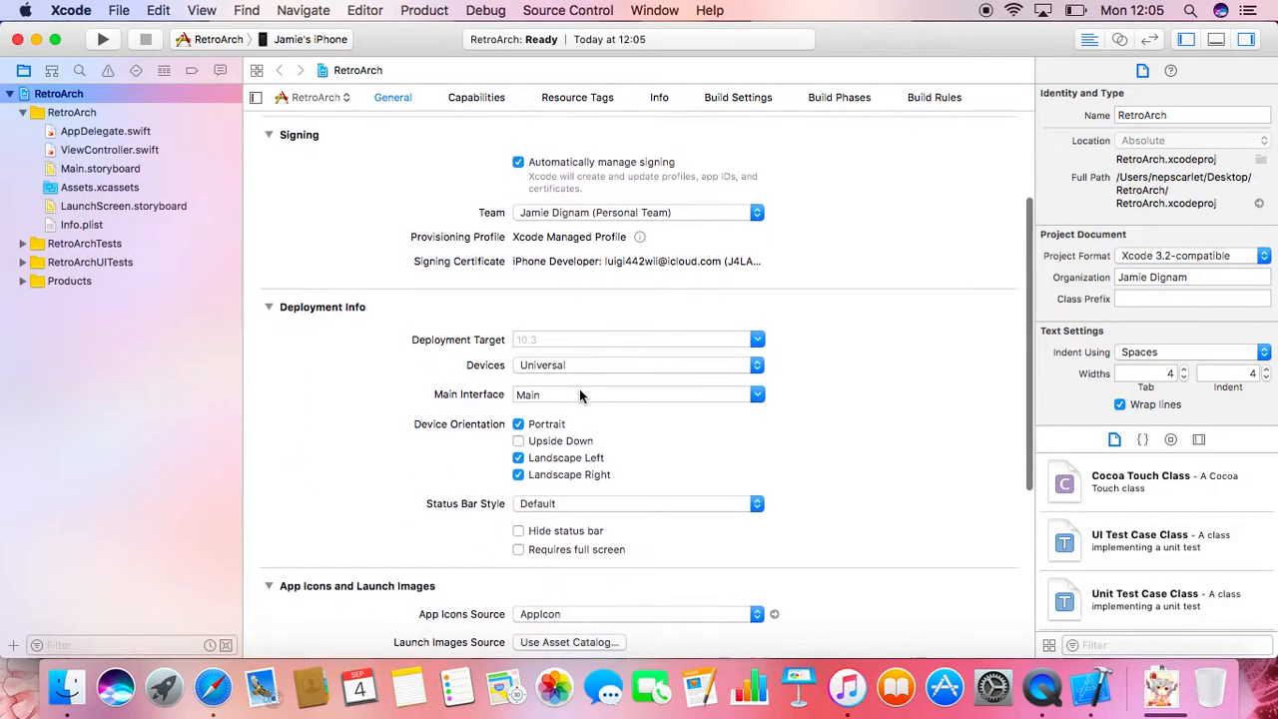
{"action": "left_click", "coordinate": [519, 411]}
{"action": "scroll", "coordinate": [769, 404], "scroll_direction": "down", "scroll_amount": 8}
{"action": "scroll", "coordinate": [770, 406], "scroll_direction": "up", "scroll_amount": 12}
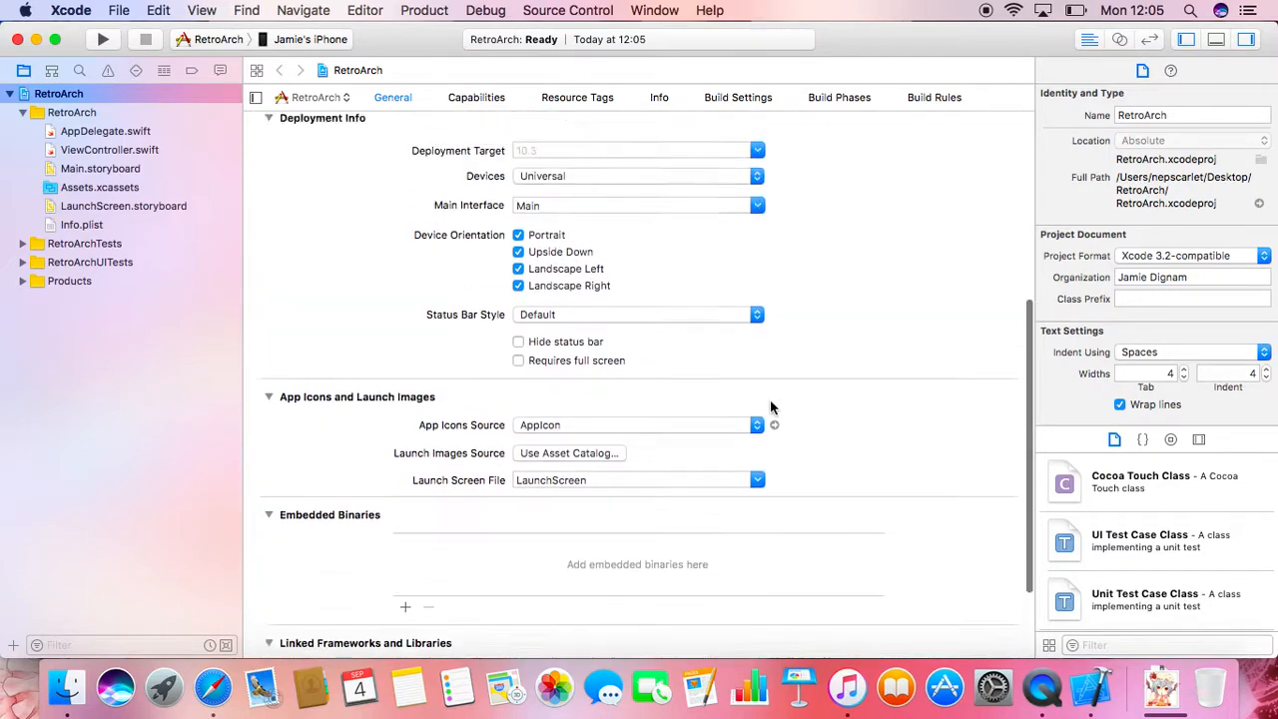
Look through the target's Capabilities, Resource Tags, Info, Build Settings, Build Phases and Build Rules, ending on the general settings
{"action": "left_click", "coordinate": [490, 97]}
{"action": "left_click", "coordinate": [548, 97]}
{"action": "left_click", "coordinate": [653, 97]}
{"action": "left_click", "coordinate": [727, 97]}
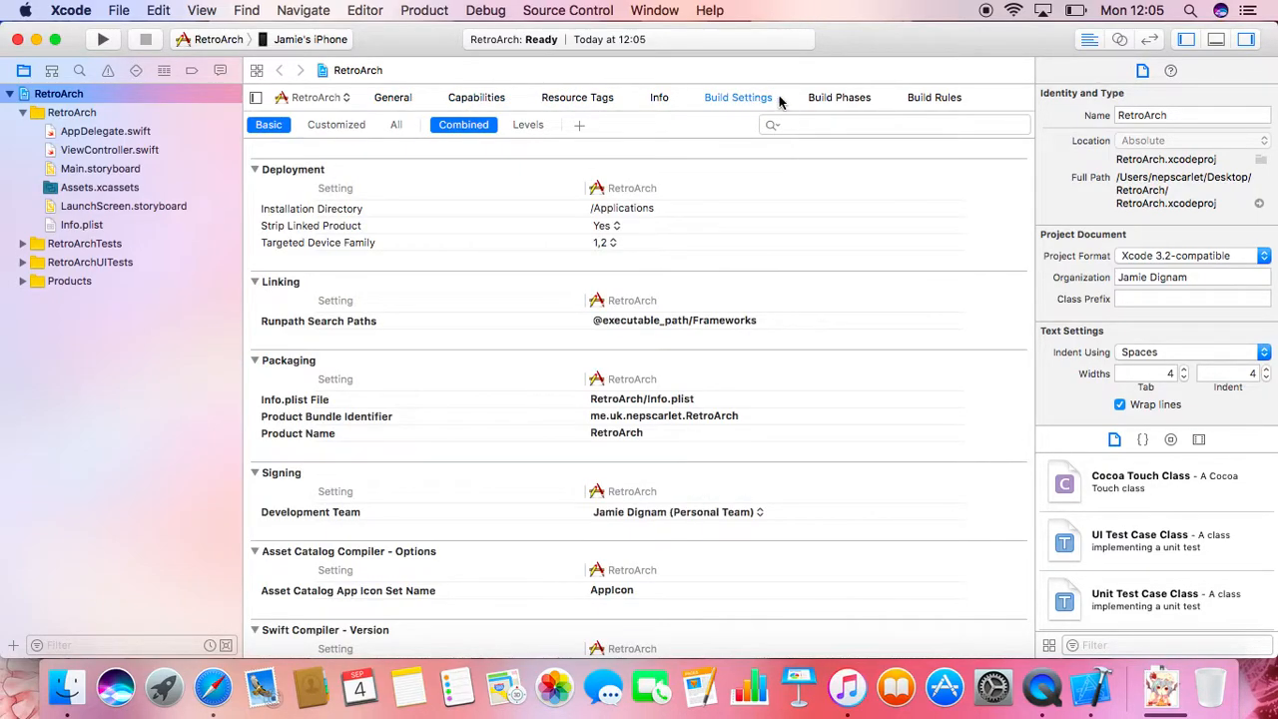
{"action": "left_click", "coordinate": [821, 96]}
{"action": "left_click", "coordinate": [918, 97]}
{"action": "left_click", "coordinate": [391, 98]}
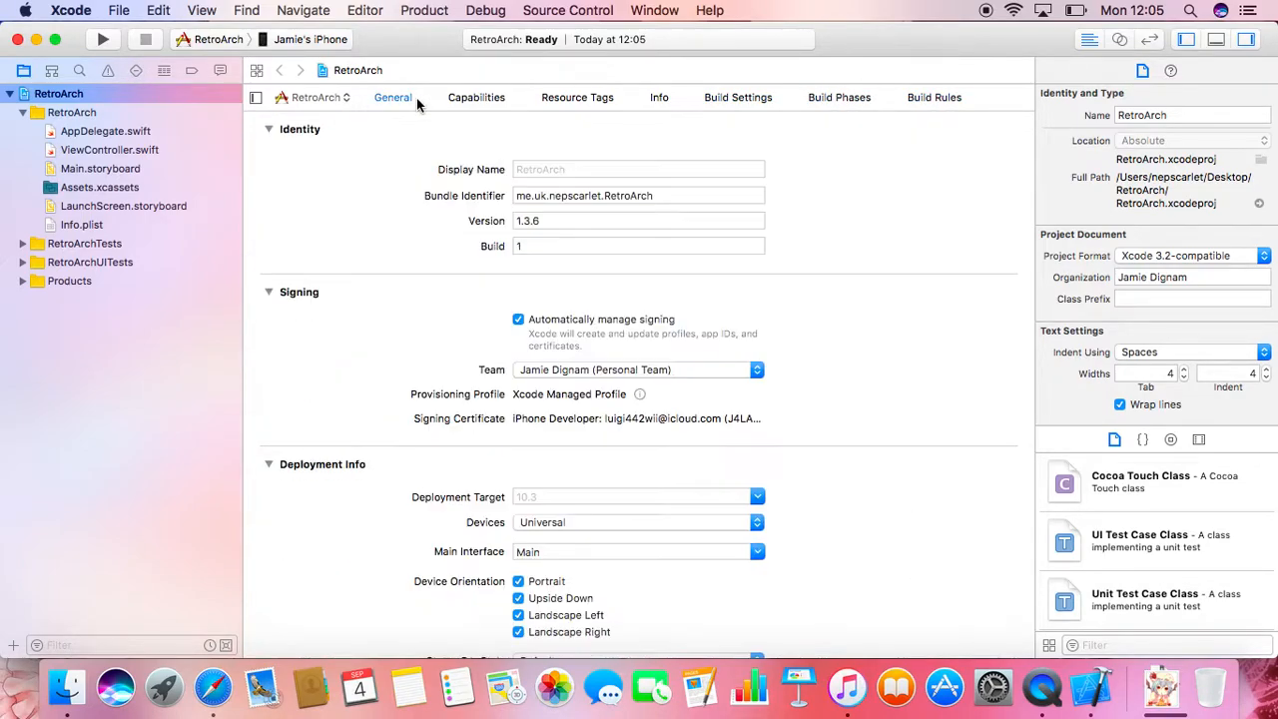
{"action": "left_click", "coordinate": [654, 10]}
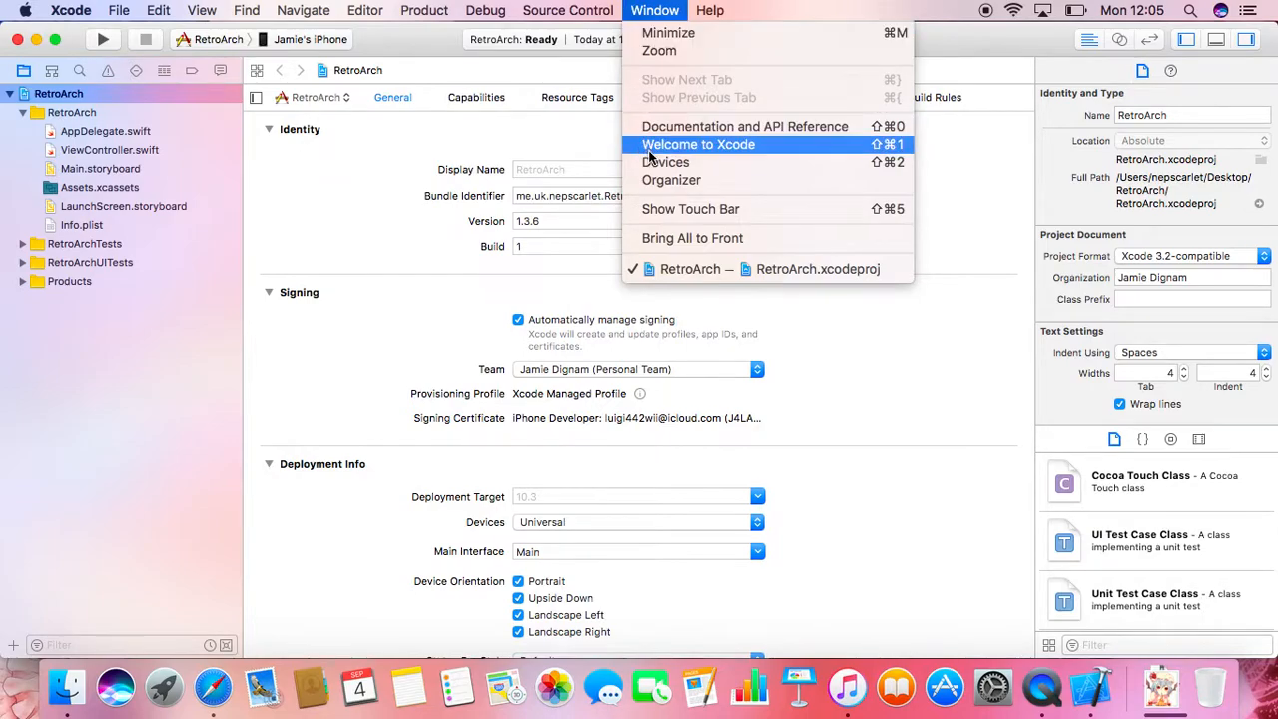
{"action": "left_click", "coordinate": [685, 7]}
Launch iOS App Signer from the downloaded files and choose Retroarch 1.3.6.ipa in Downloads as its input file
{"action": "left_click", "coordinate": [1141, 676]}
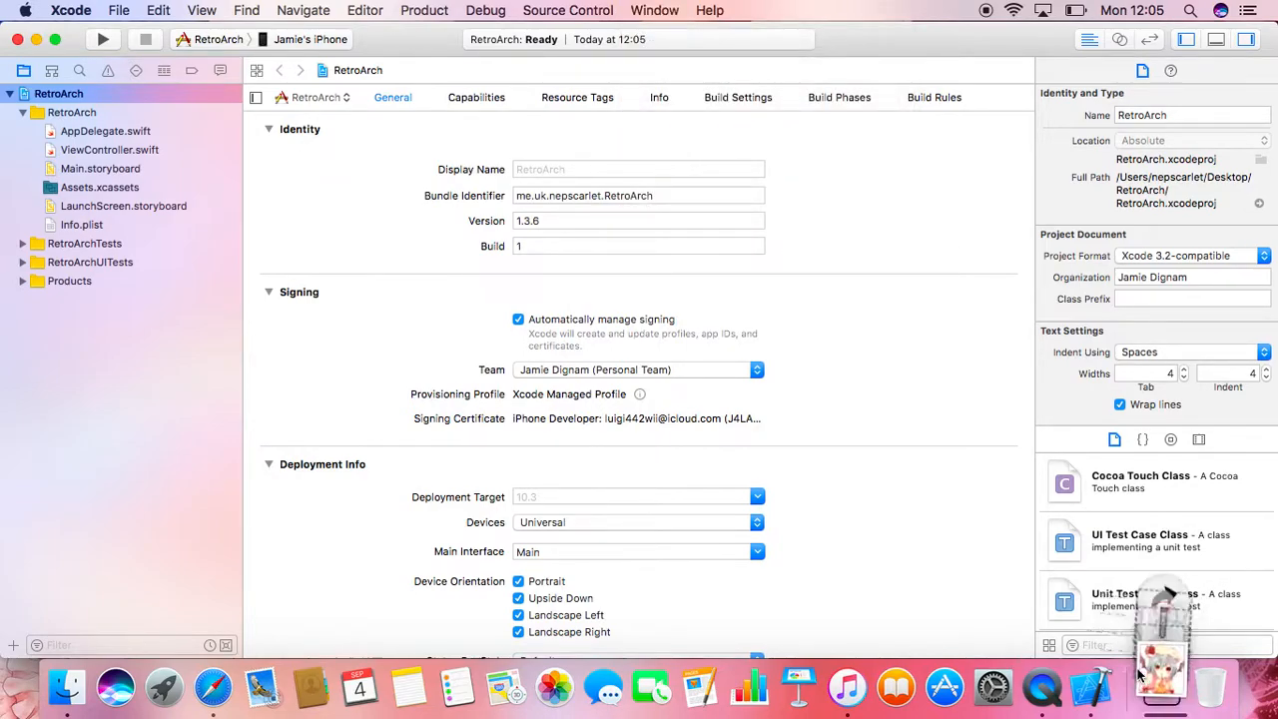
{"action": "left_click", "coordinate": [1163, 556]}
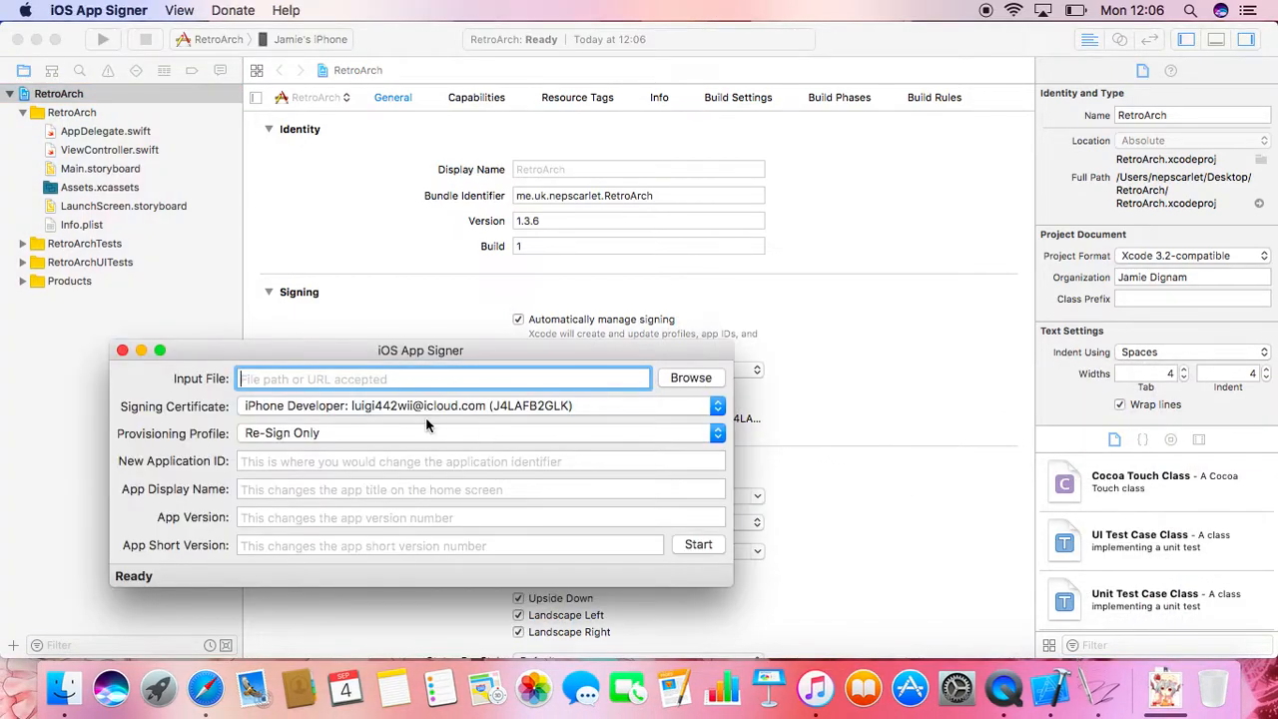
{"action": "left_click", "coordinate": [689, 377]}
{"action": "left_click", "coordinate": [410, 268]}
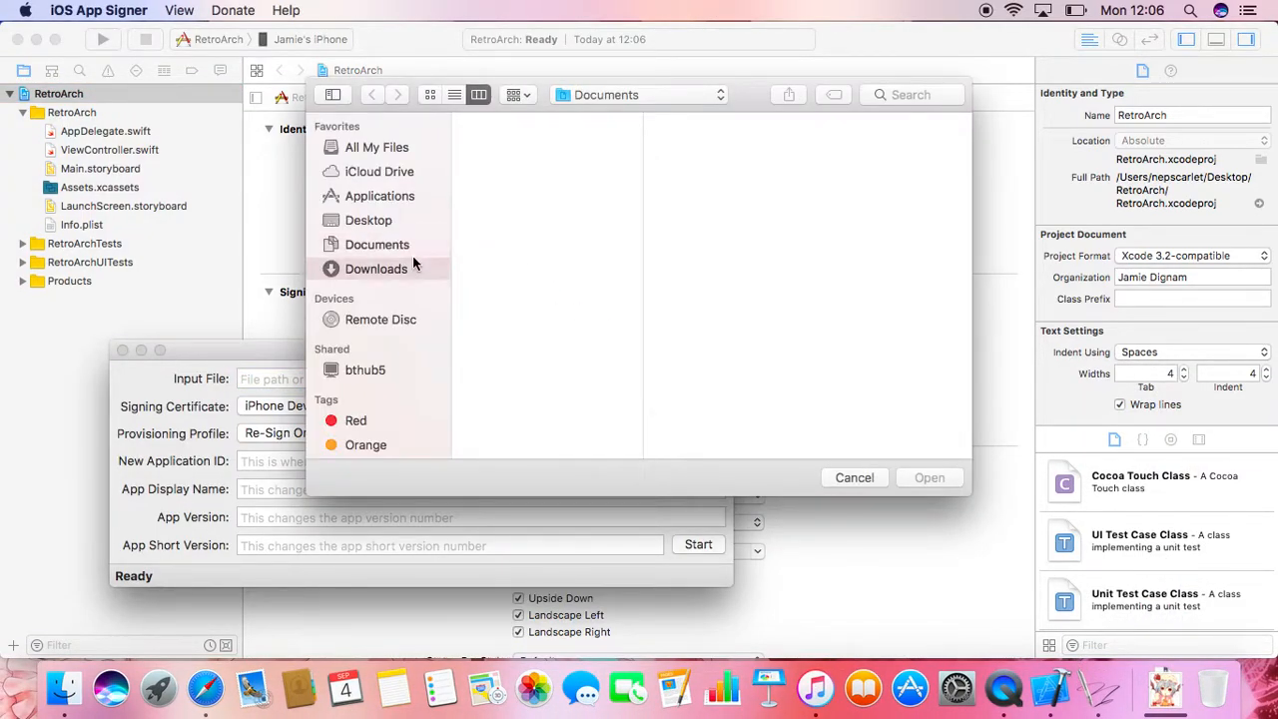
{"action": "left_click", "coordinate": [511, 156]}
{"action": "double_click", "coordinate": [510, 155]}
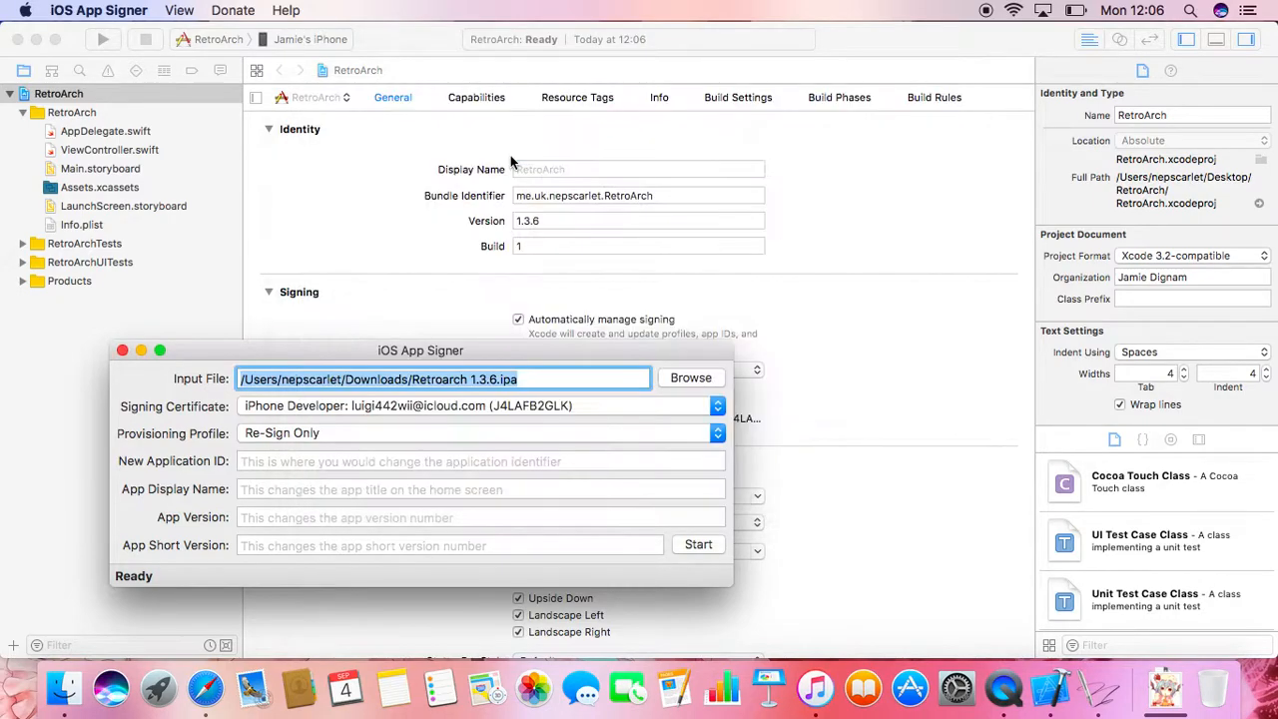
Configure the signing with the me.uk.nepscarlet.RetroArch team provisioning profile, display name RetroArch and app version 1.3.6
{"action": "left_click", "coordinate": [443, 434]}
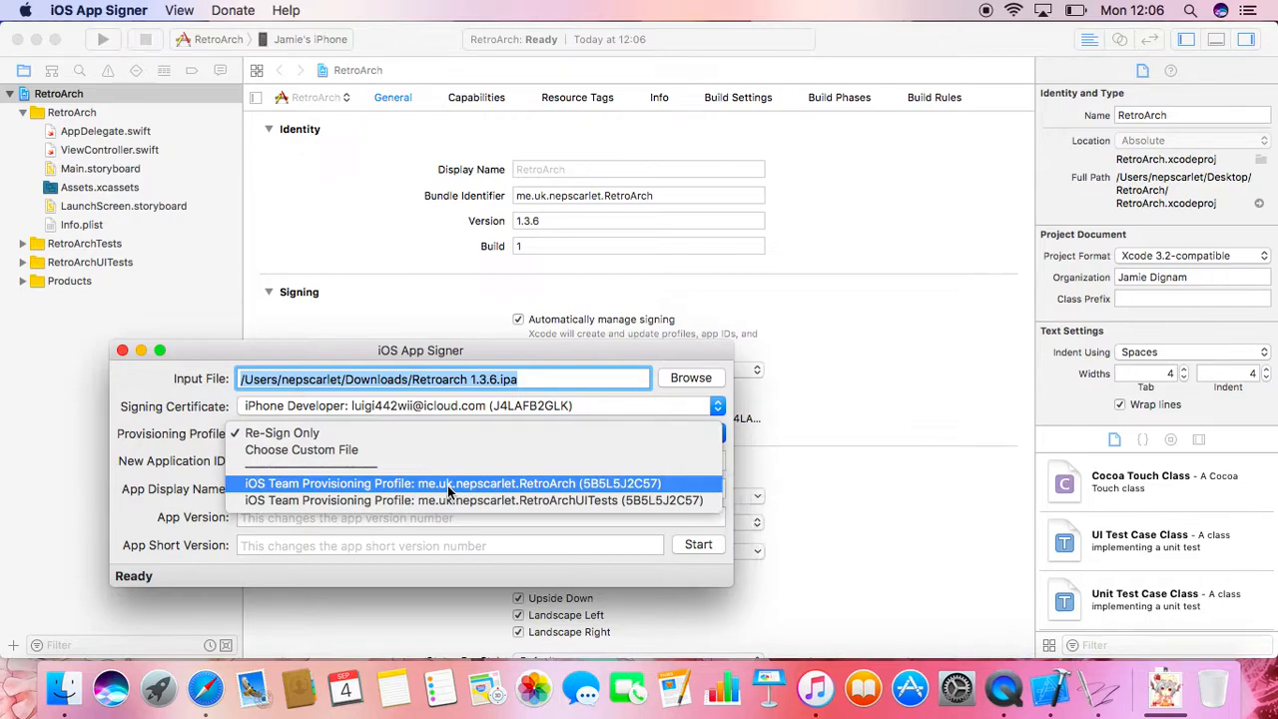
{"action": "left_click", "coordinate": [448, 485]}
{"action": "left_click", "coordinate": [415, 485]}
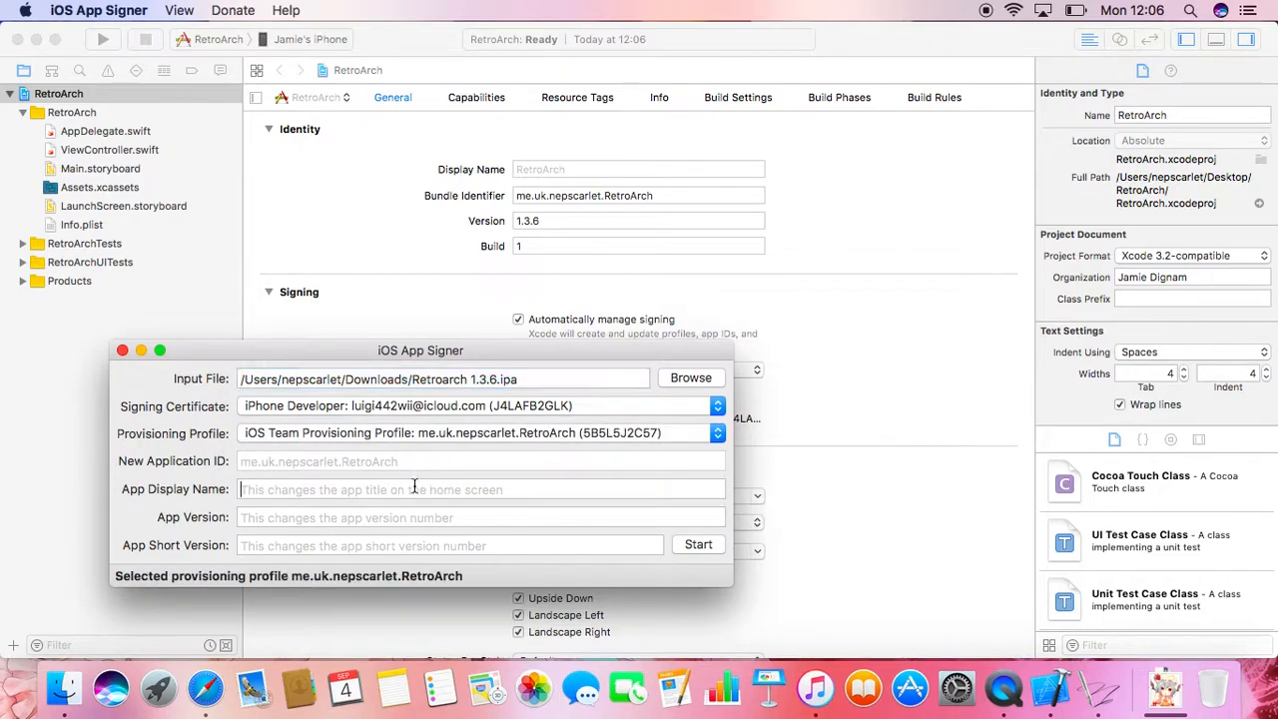
{"action": "type", "text": "RetroArch"}
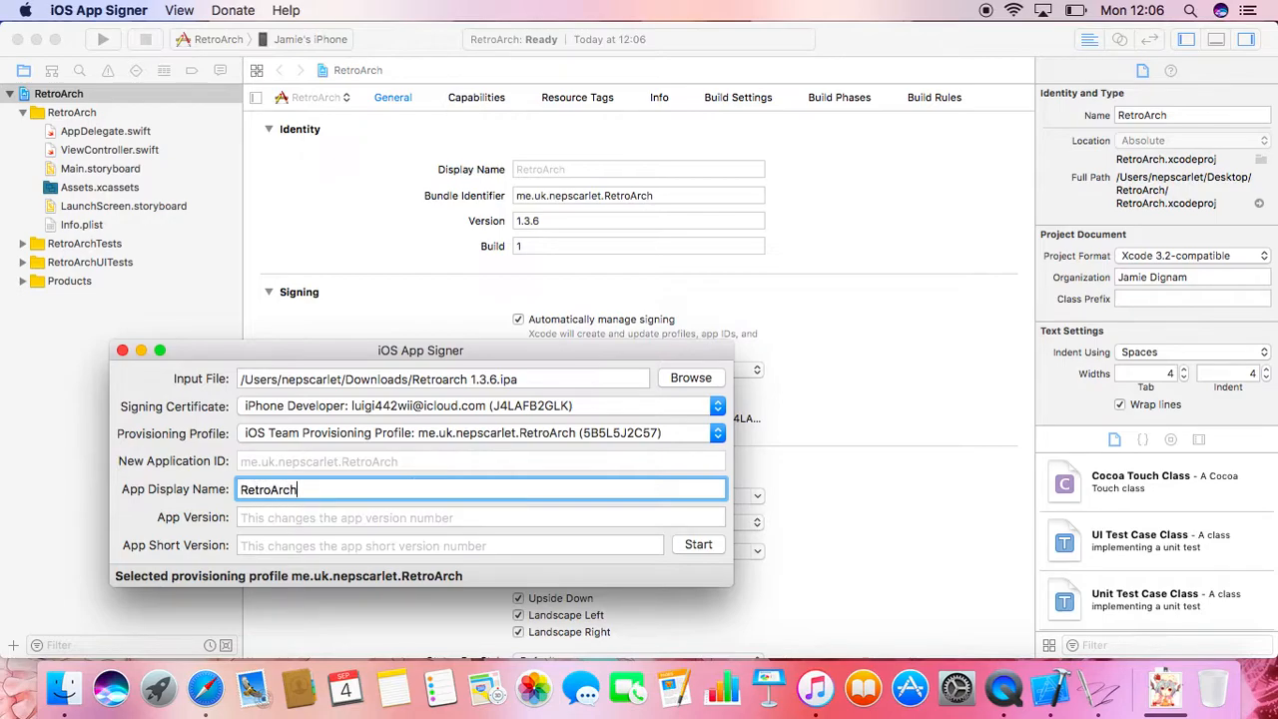
{"action": "left_click", "coordinate": [376, 517]}
{"action": "type", "text": "1.3.6"}
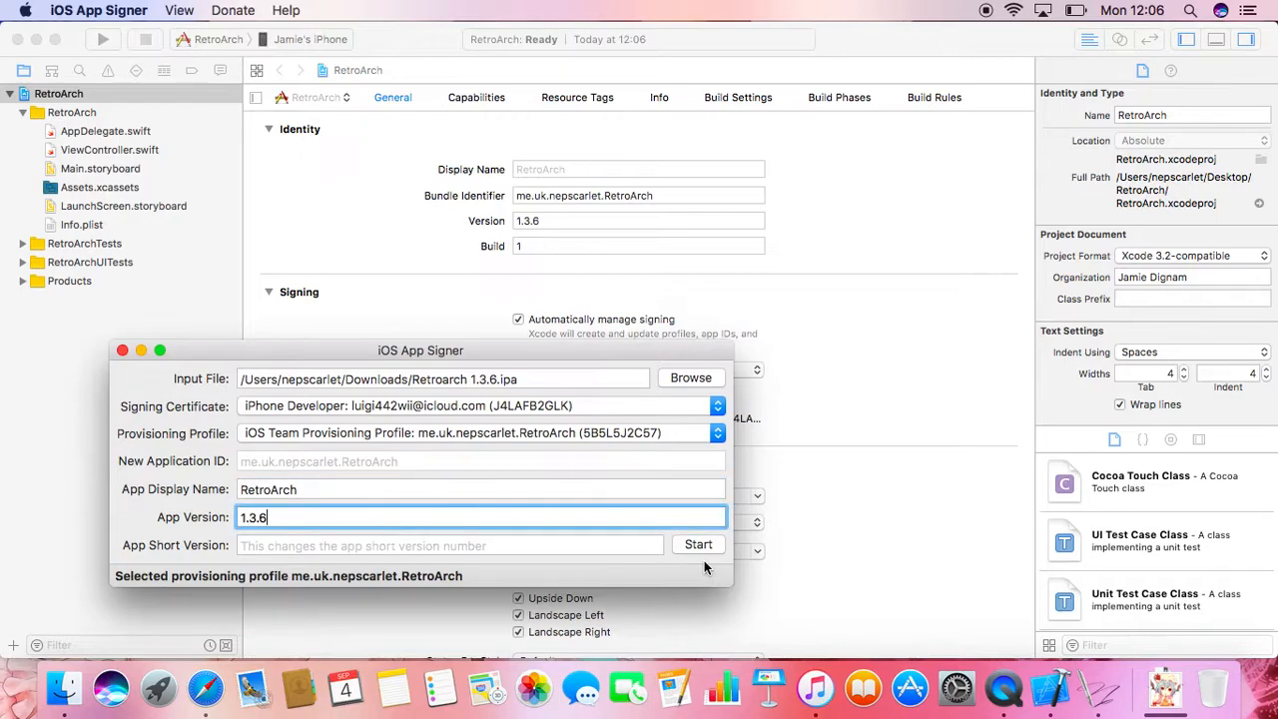
Sign the app, saving the output as Retroarch 1.3.6 in the Documents folder, and close iOS App Signer
{"action": "left_click", "coordinate": [699, 545]}
{"action": "left_click", "coordinate": [704, 253]}
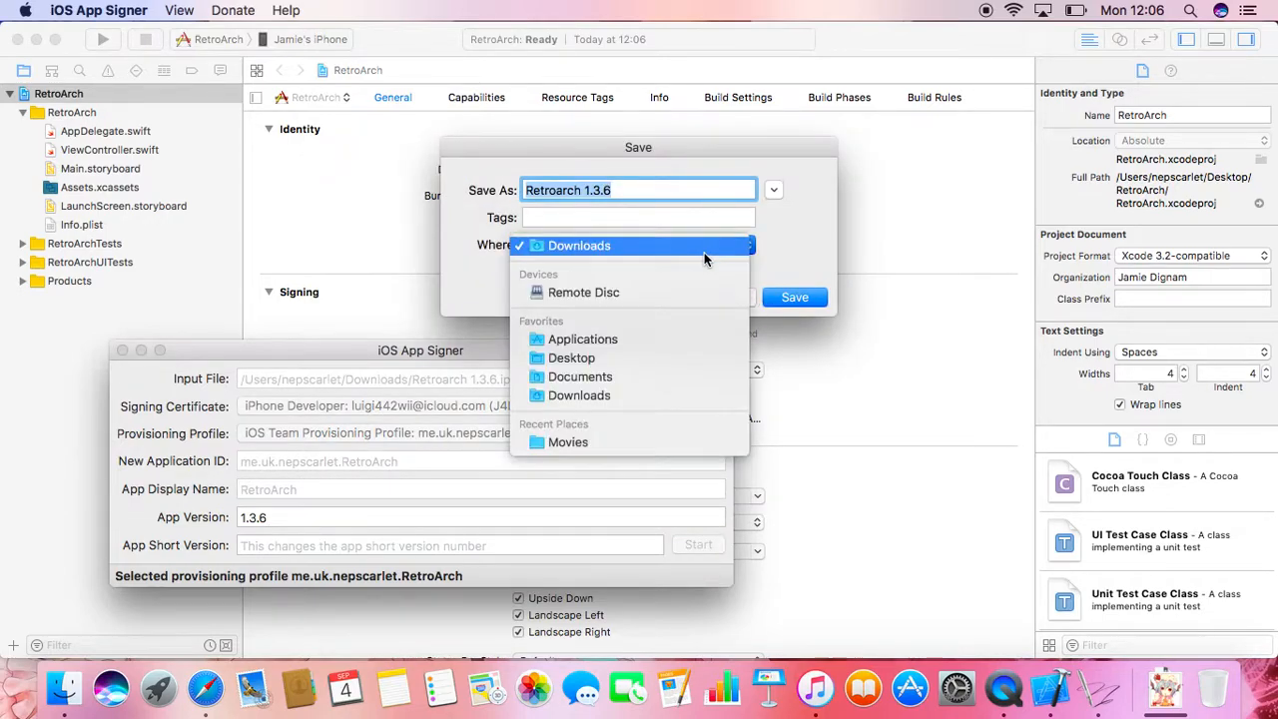
{"action": "left_click", "coordinate": [662, 384]}
{"action": "left_click", "coordinate": [769, 299]}
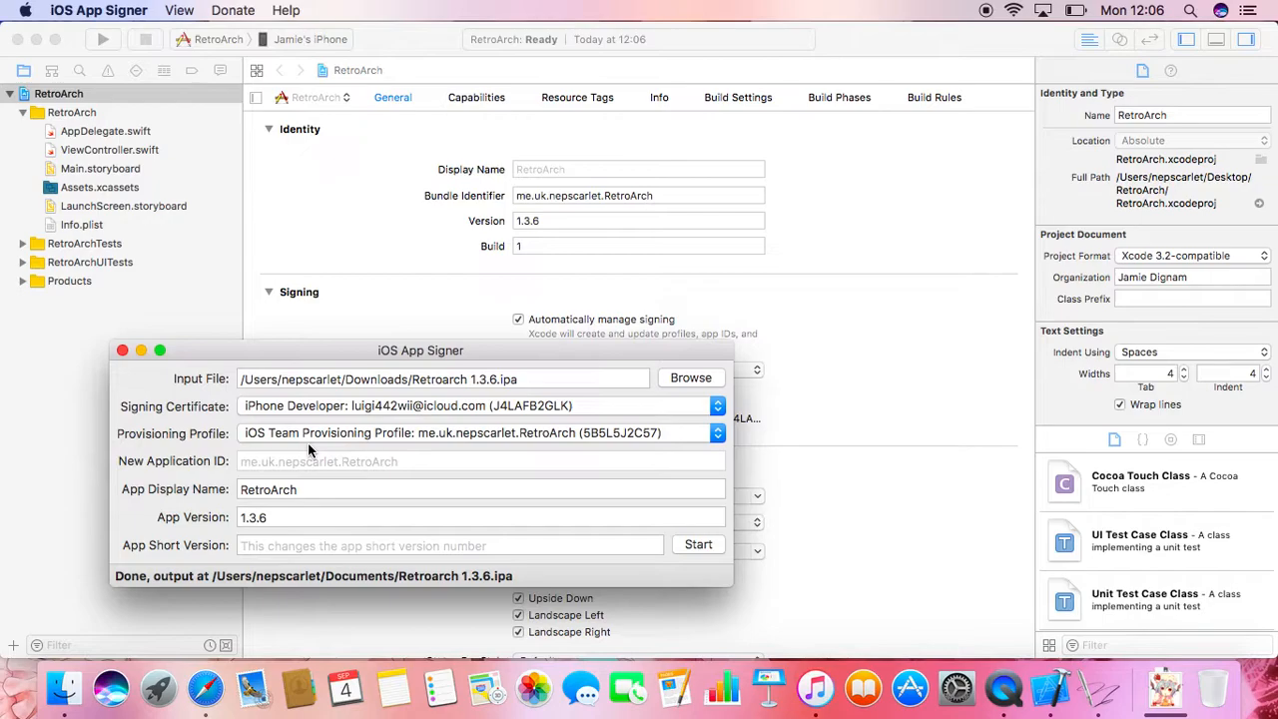
{"action": "left_click", "coordinate": [123, 350]}
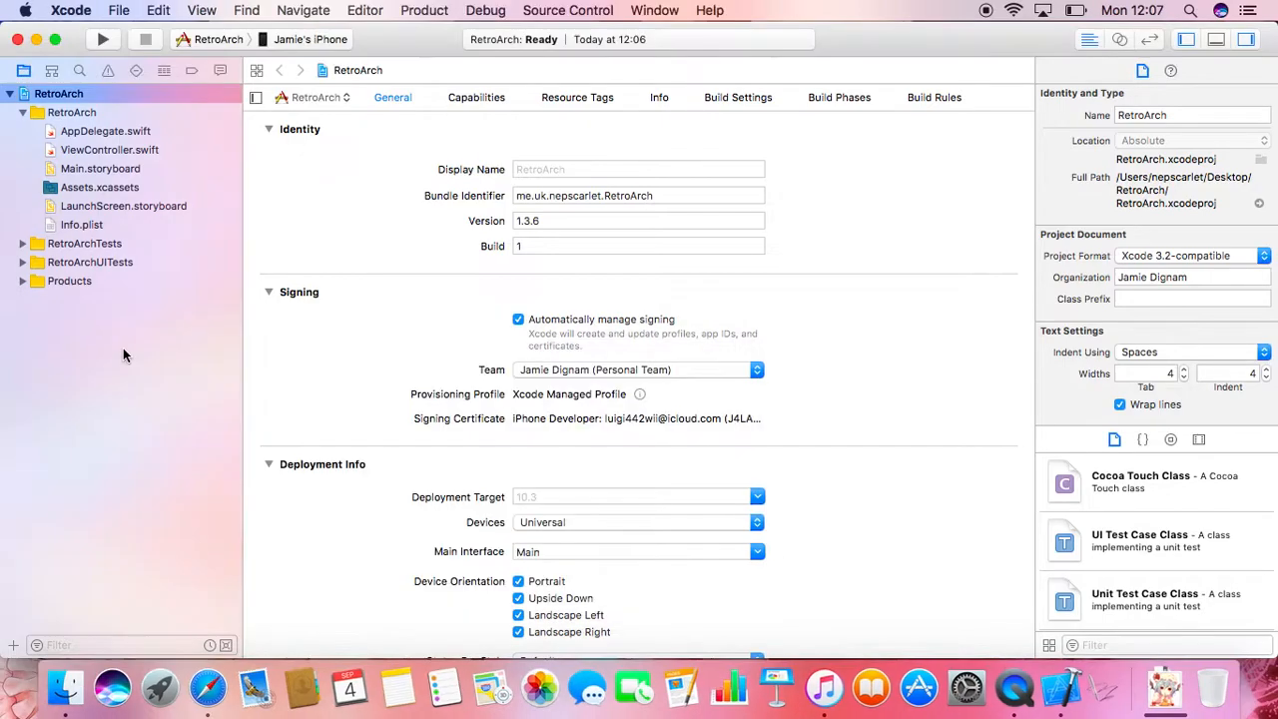
Open Xcode's Devices window and try to install Retroarch 1.3.6.ipa from the Documents folder on the connected iPhone
{"action": "left_click", "coordinate": [653, 10]}
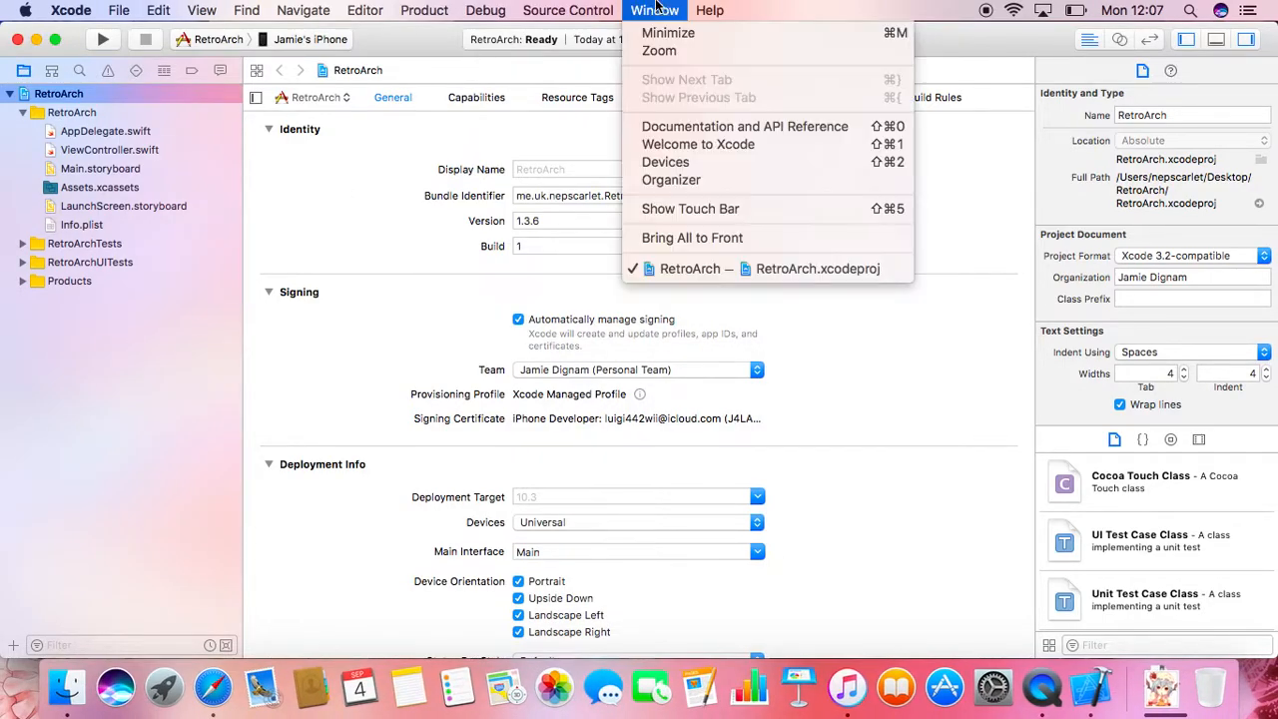
{"action": "left_click", "coordinate": [663, 165]}
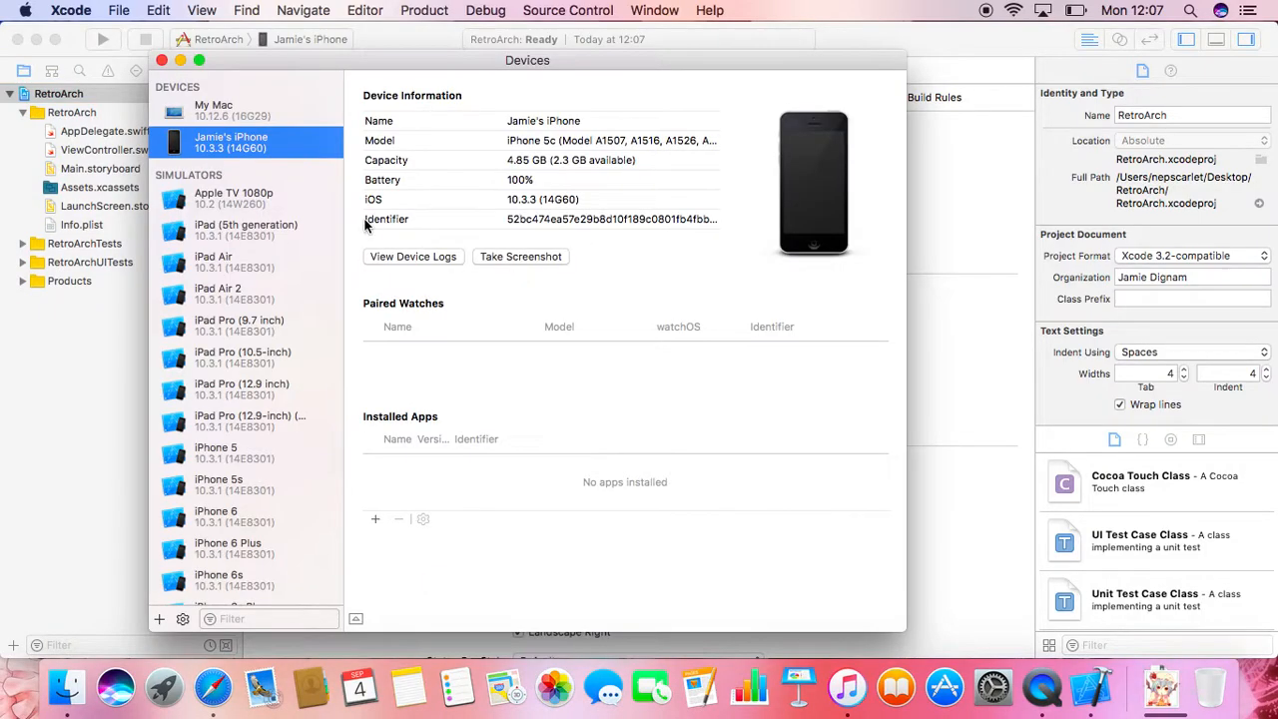
{"action": "left_click", "coordinate": [375, 519]}
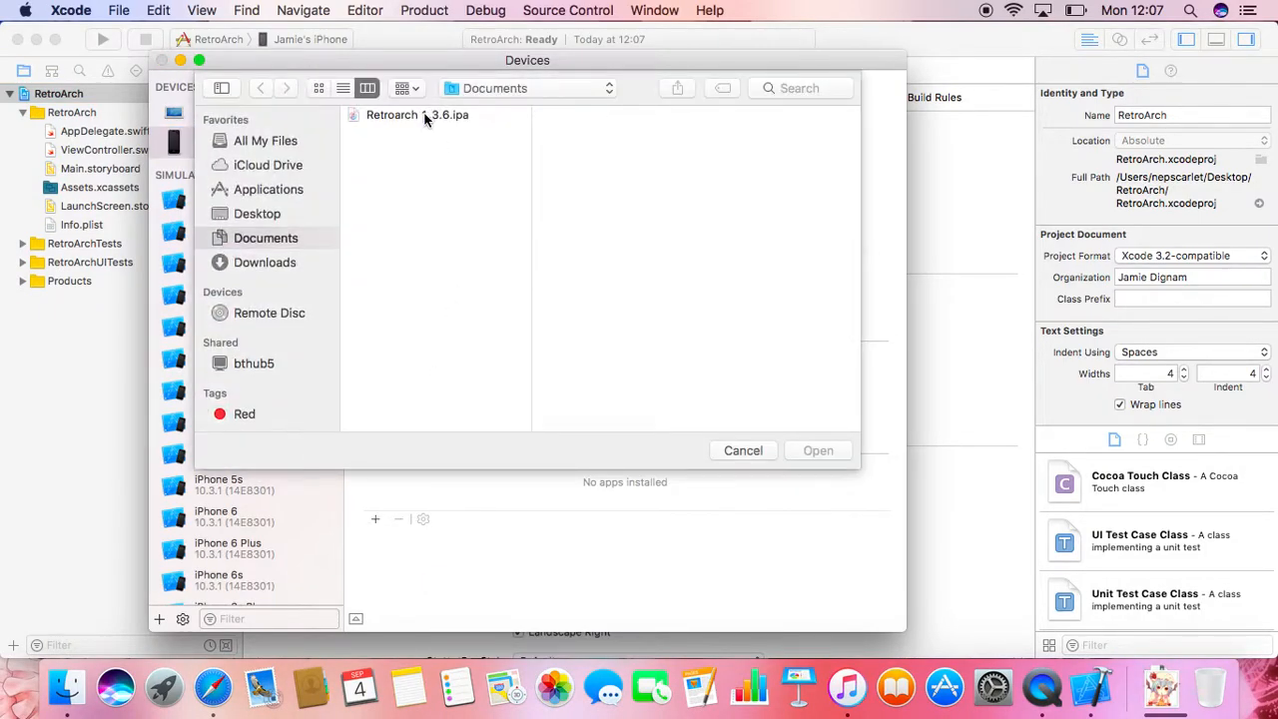
{"action": "double_click", "coordinate": [424, 115]}
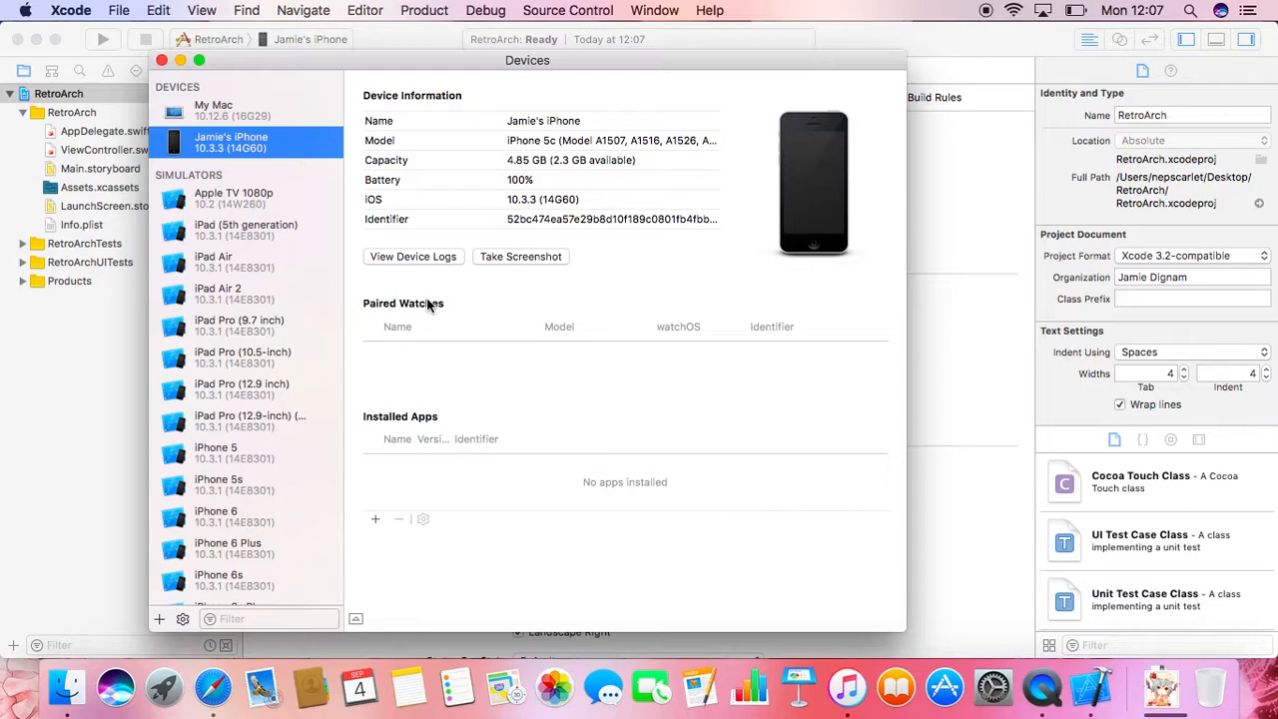
Add the signed Retroarch 1.3.6.ipa from Documents to the iPhone's installed apps again
{"action": "left_click", "coordinate": [374, 519]}
{"action": "left_click", "coordinate": [444, 116]}
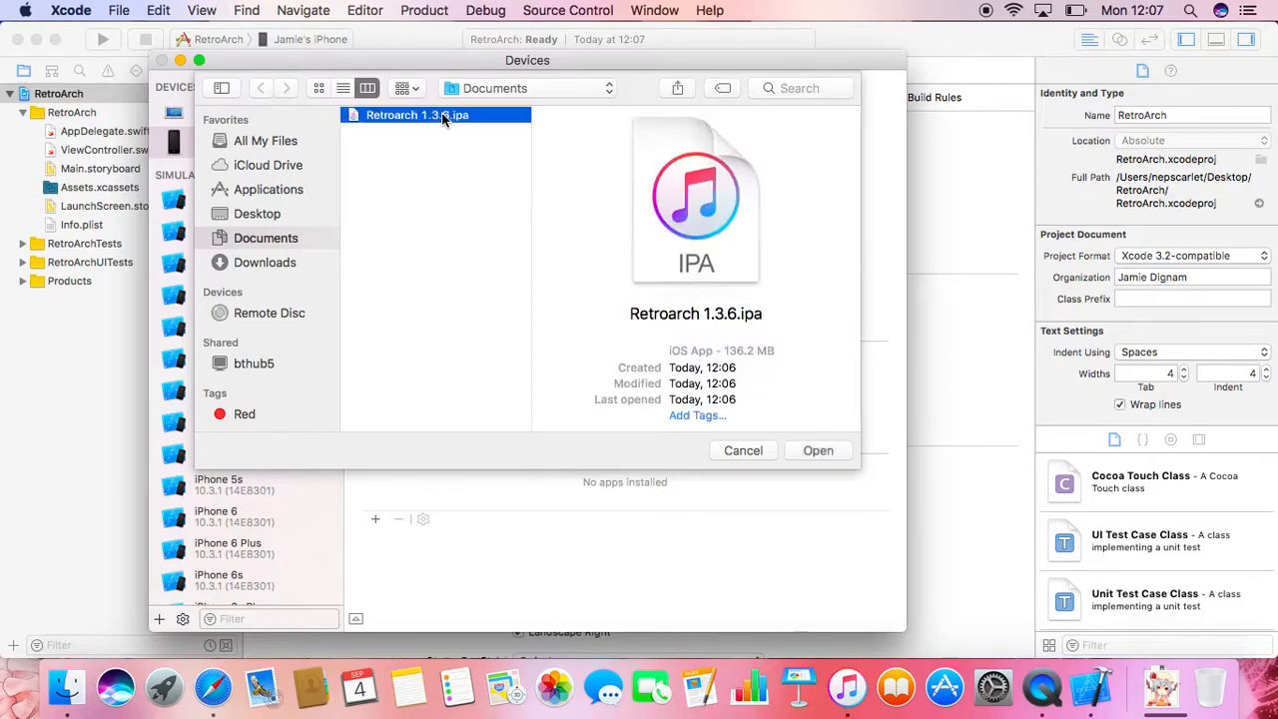
{"action": "double_click", "coordinate": [444, 117]}
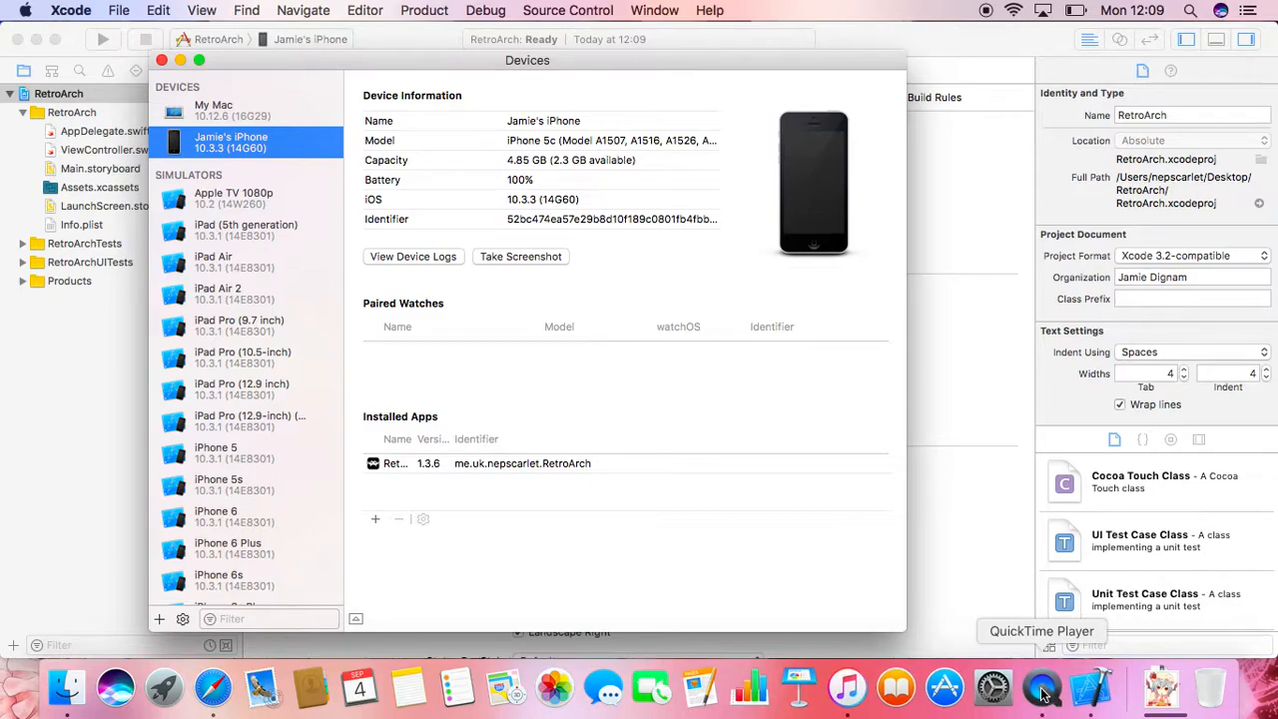
{"action": "right_click", "coordinate": [1041, 691]}
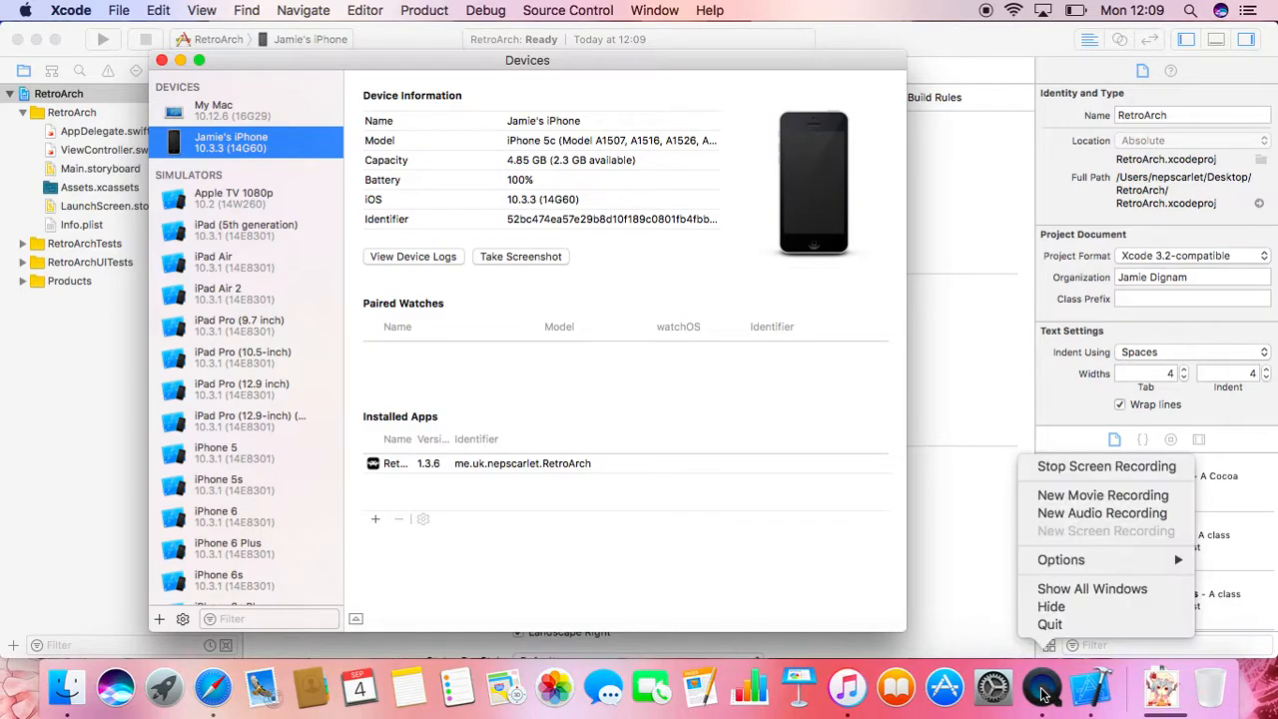